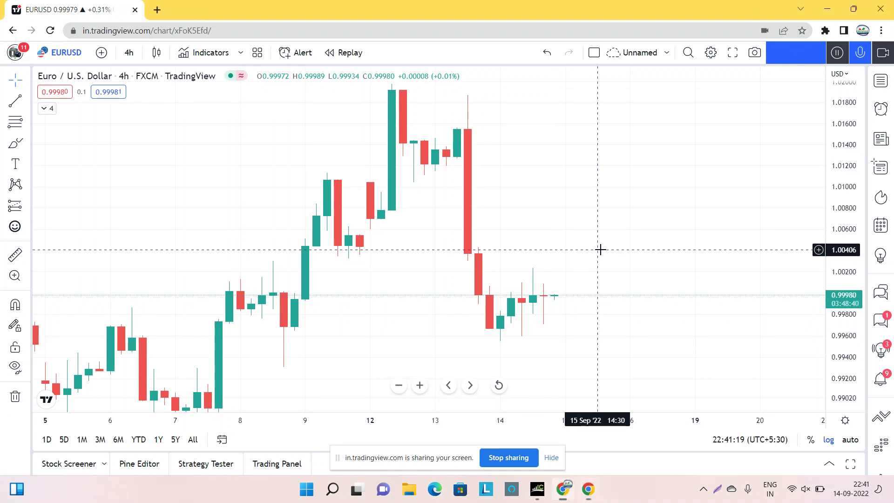
# Step: Pan and zoom the EUR/USD 4-hour chart to span late August through mid-September 2022
pyautogui.moveTo(600, 250); pyautogui.dragTo(657, 240)
pyautogui.scroll(-1, 490, 265)
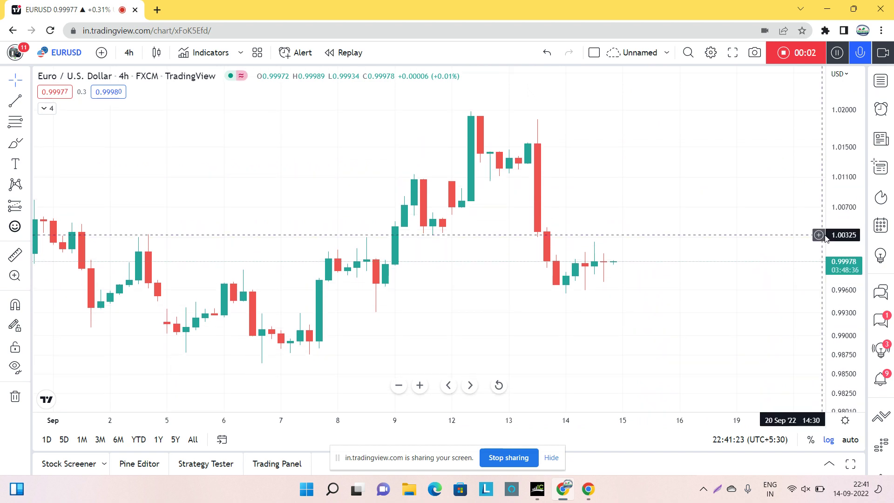
pyautogui.scroll(-3, 485, 263)
pyautogui.moveTo(587, 243); pyautogui.dragTo(534, 241)
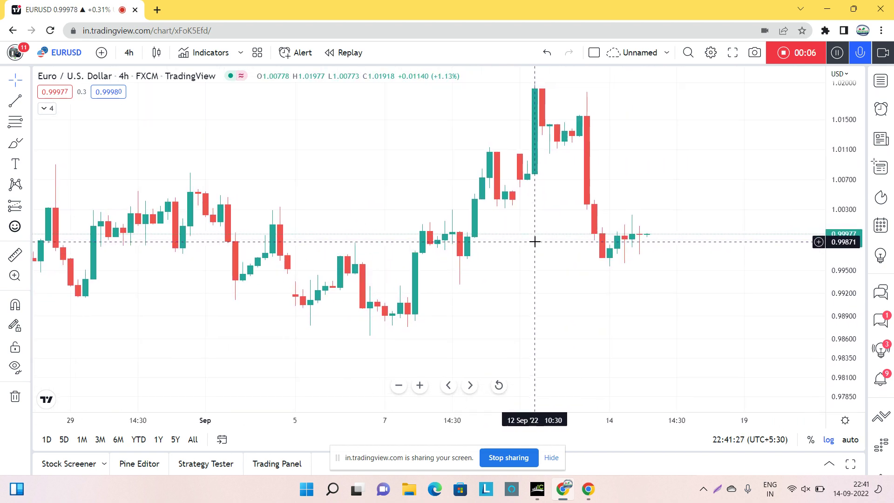
pyautogui.scroll(-1, 534, 241)
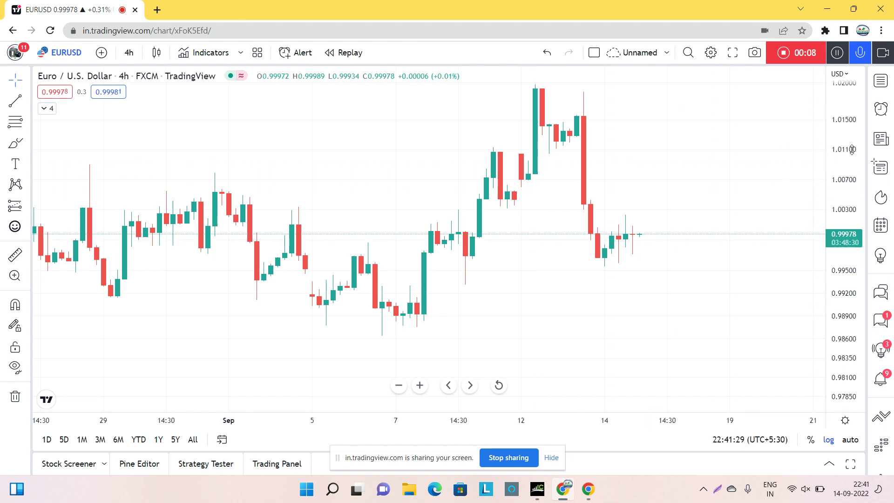
pyautogui.moveTo(852, 149); pyautogui.dragTo(852, 165)
pyautogui.scroll(-2, 613, 261)
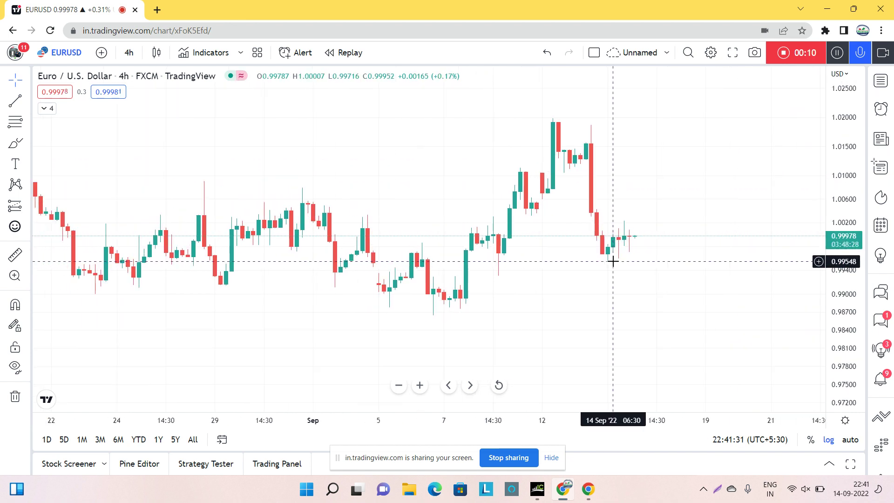
pyautogui.scroll(-3, 613, 261)
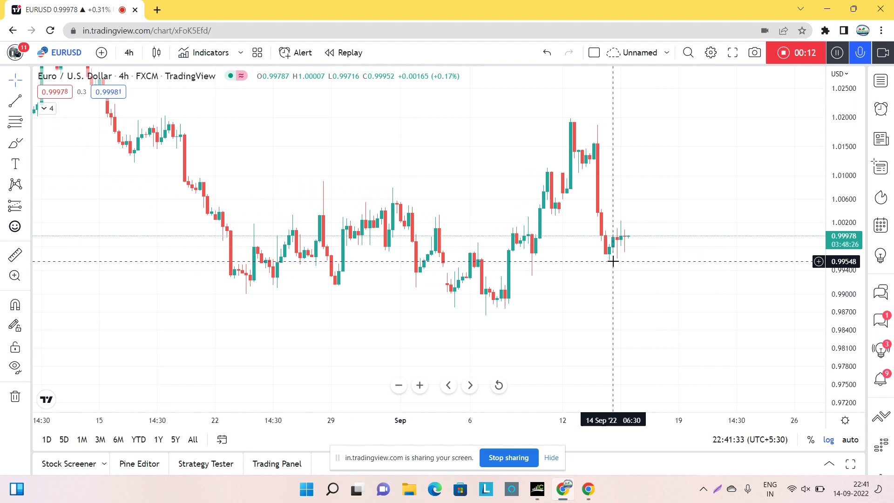
pyautogui.scroll(1, 555, 274)
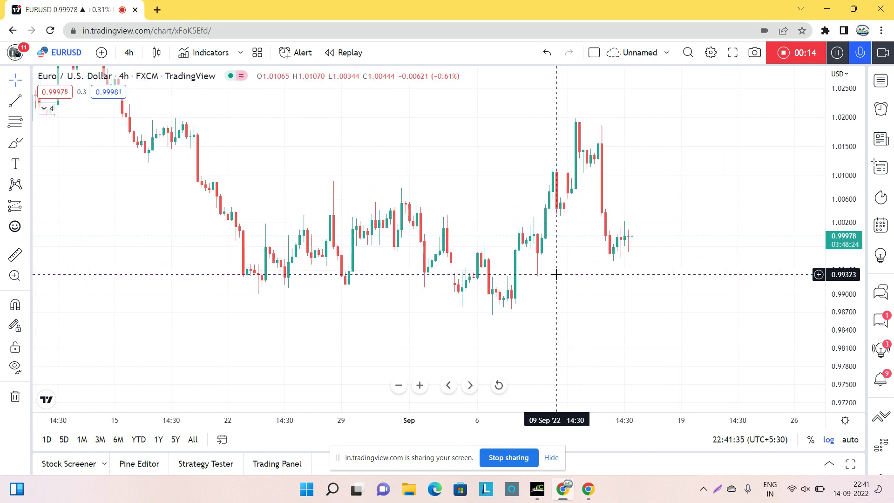
pyautogui.moveTo(582, 274); pyautogui.dragTo(475, 267)
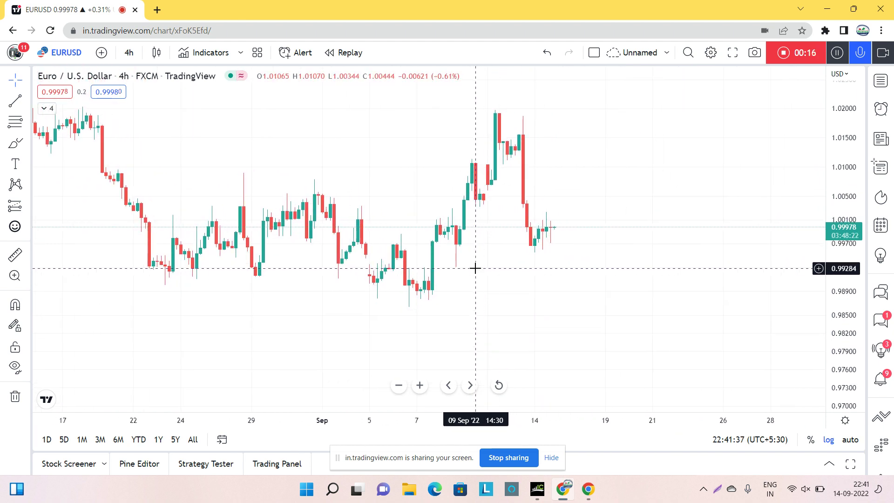
pyautogui.scroll(1, 475, 268)
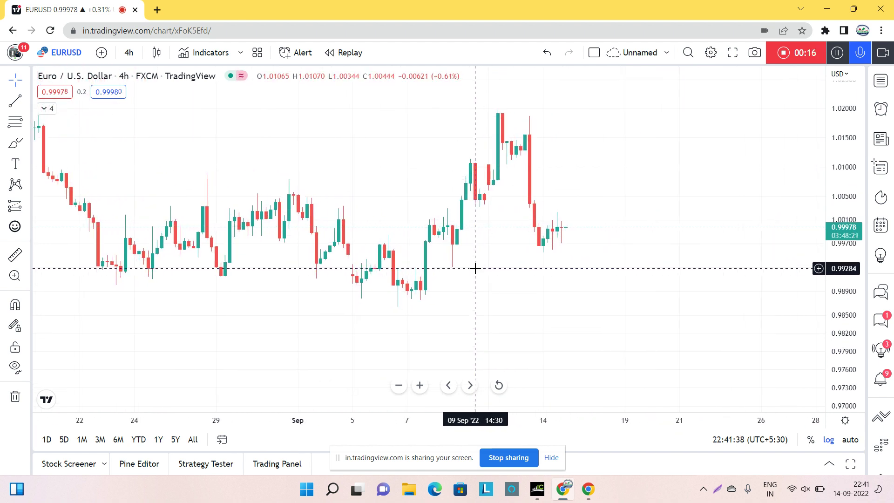
pyautogui.click(717, 492)
pyautogui.moveTo(259, 49); pyautogui.dragTo(720, 457)
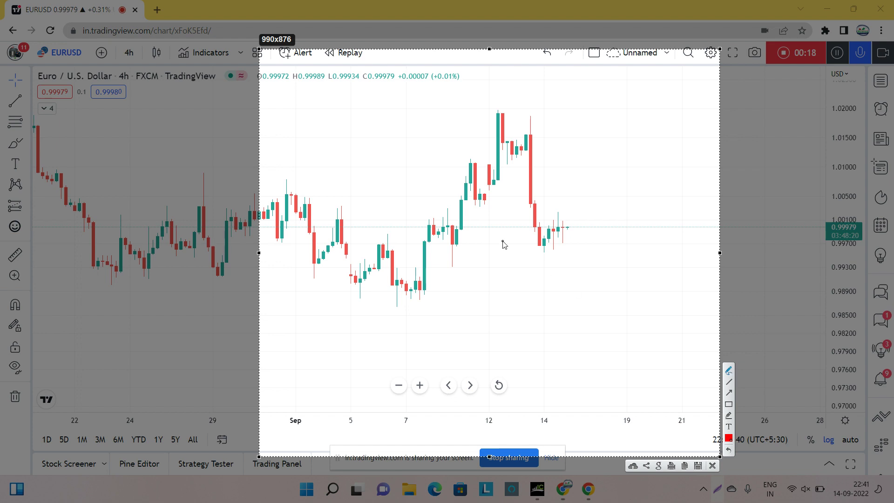
pyautogui.moveTo(414, 278)
pyautogui.mouseDown()
pyautogui.moveTo(414, 263)
pyautogui.moveTo(455, 247)
pyautogui.moveTo(506, 116)
pyautogui.mouseUp()
pyautogui.moveTo(429, 215); pyautogui.dragTo(495, 108)
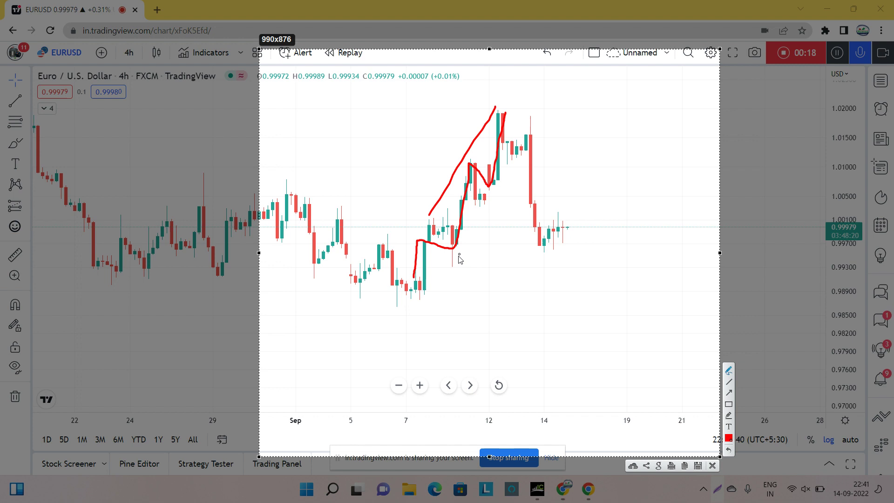
pyautogui.moveTo(457, 262); pyautogui.dragTo(508, 171)
pyautogui.moveTo(529, 136); pyautogui.dragTo(535, 117)
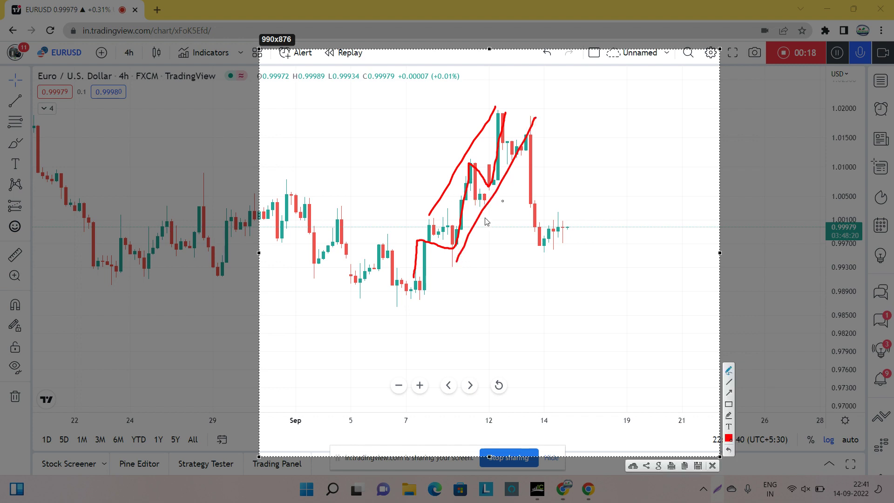
pyautogui.moveTo(507, 123)
pyautogui.mouseDown()
pyautogui.moveTo(534, 130)
pyautogui.moveTo(540, 118)
pyautogui.moveTo(543, 242)
pyautogui.mouseUp()
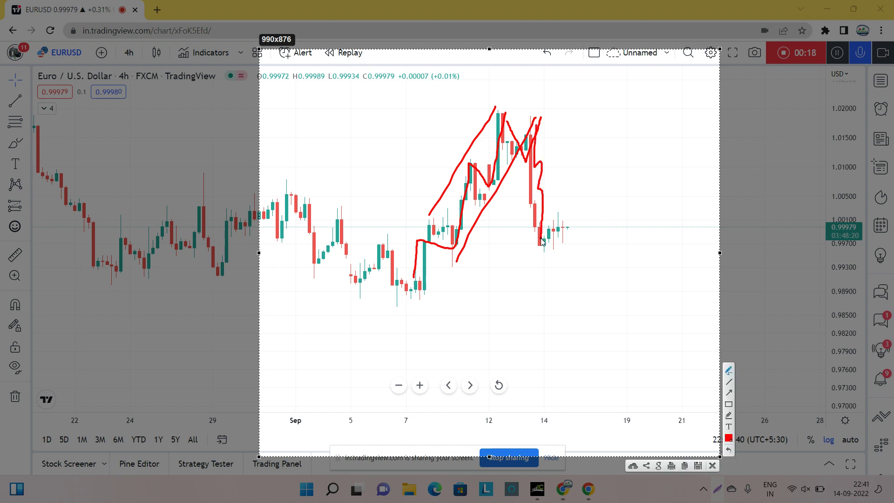
pyautogui.moveTo(557, 234)
pyautogui.mouseDown()
pyautogui.moveTo(817, 223)
pyautogui.moveTo(843, 234)
pyautogui.moveTo(852, 218)
pyautogui.mouseUp()
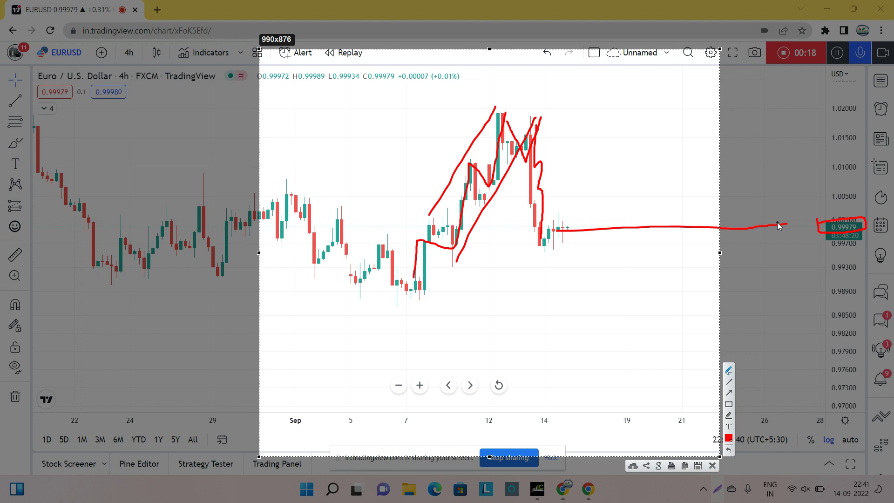
pyautogui.moveTo(777, 225)
pyautogui.mouseDown()
pyautogui.moveTo(789, 224)
pyautogui.moveTo(787, 241)
pyautogui.mouseUp()
pyautogui.click(787, 252)
pyautogui.moveTo(550, 254); pyautogui.dragTo(589, 216)
pyautogui.moveTo(537, 226)
pyautogui.mouseDown()
pyautogui.moveTo(577, 192)
pyautogui.moveTo(573, 220)
pyautogui.mouseUp()
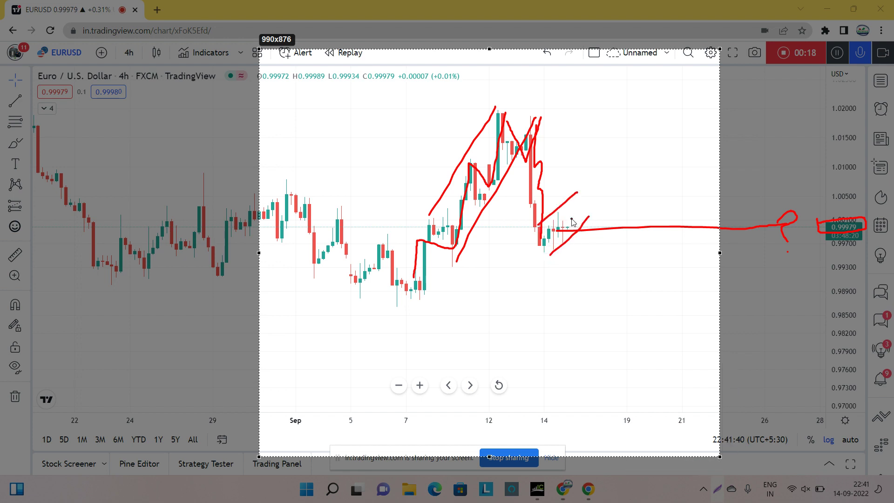
pyautogui.moveTo(604, 269)
pyautogui.mouseDown()
pyautogui.moveTo(588, 273)
pyautogui.moveTo(613, 259)
pyautogui.mouseUp()
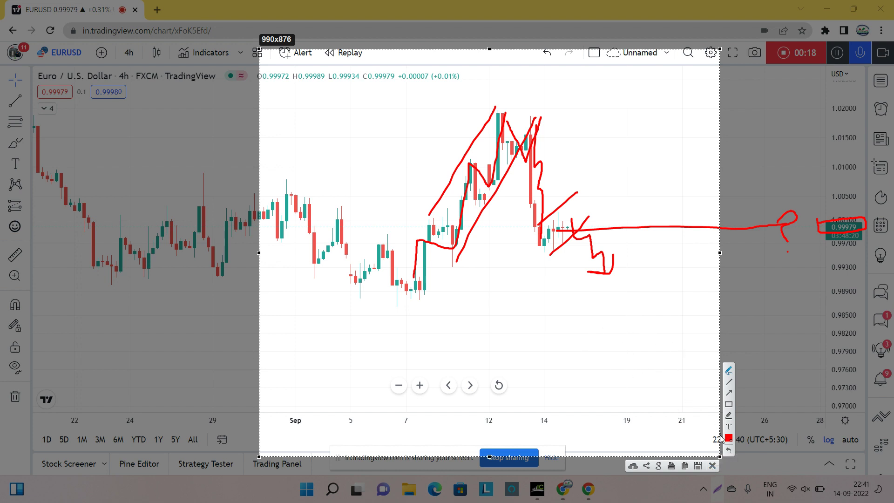
# Step: Discard the annotated capture, enlarge the candles, and switch the chart to 1-hour candles
pyautogui.click(713, 464)
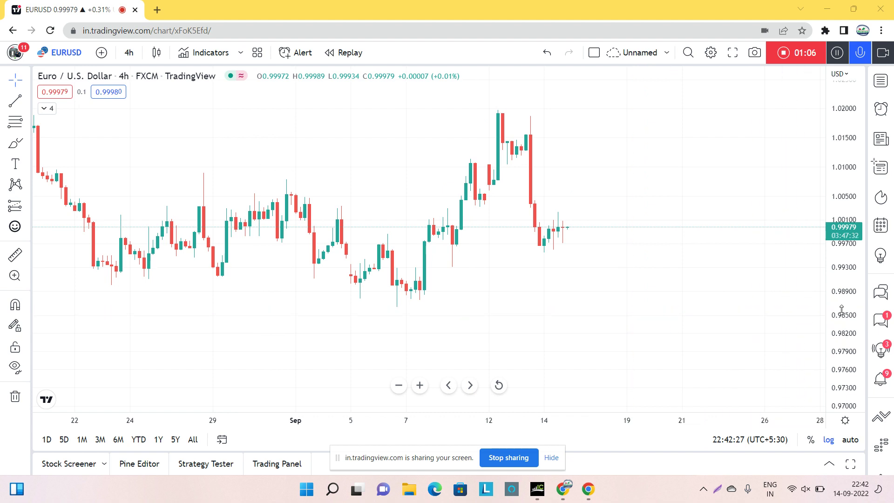
pyautogui.moveTo(842, 322); pyautogui.dragTo(842, 289)
pyautogui.hscroll(5, 684, 267)
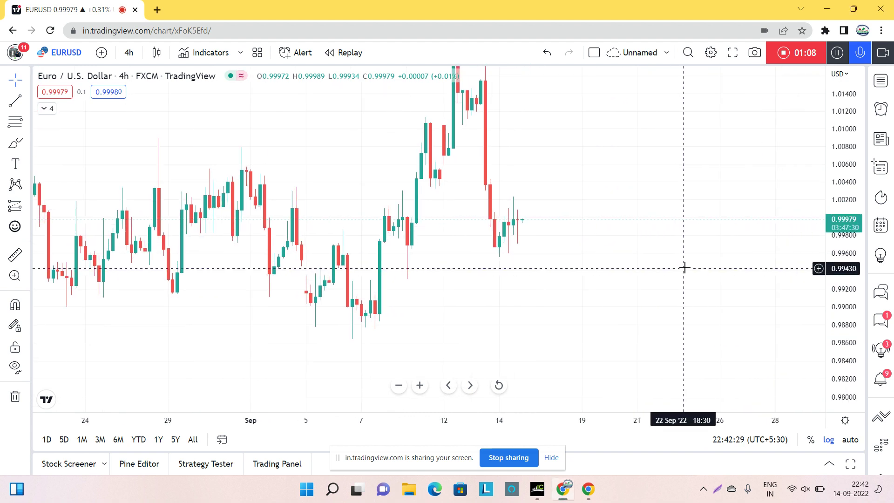
pyautogui.click(129, 52)
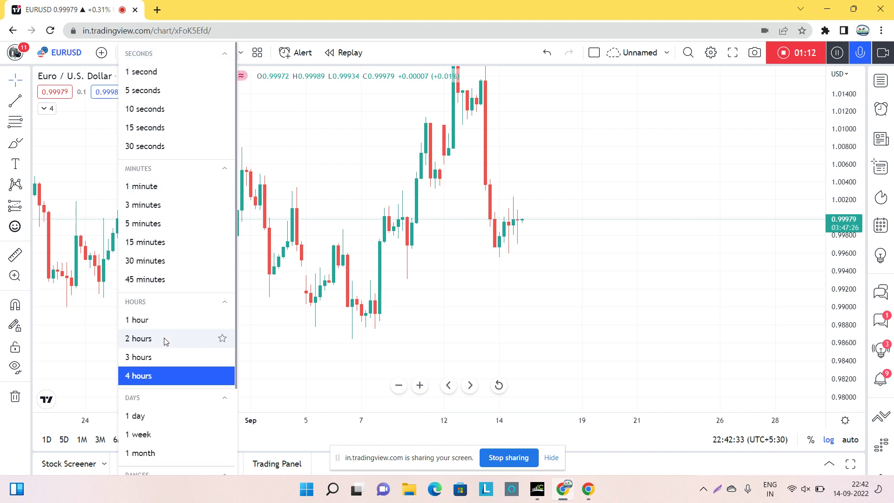
pyautogui.click(159, 321)
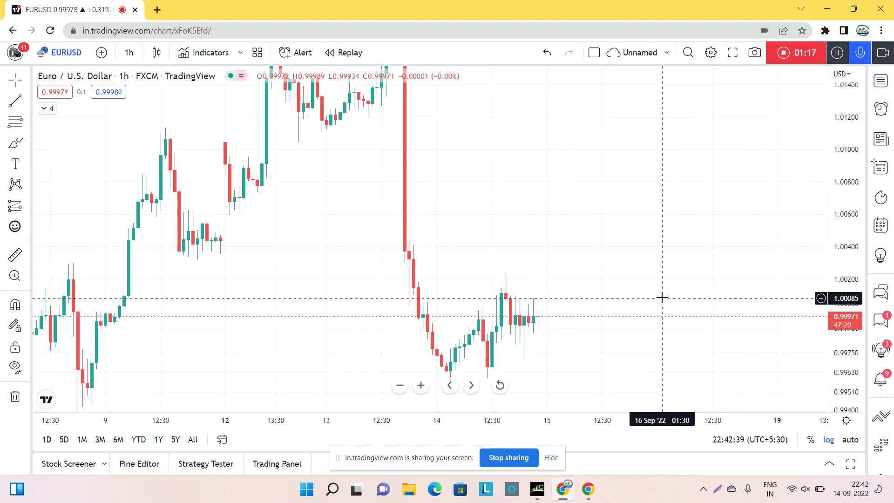
# Step: Switch to 30-minute candles and frame the 12–14 September drop and recovery
pyautogui.moveTo(660, 297); pyautogui.dragTo(660, 200)
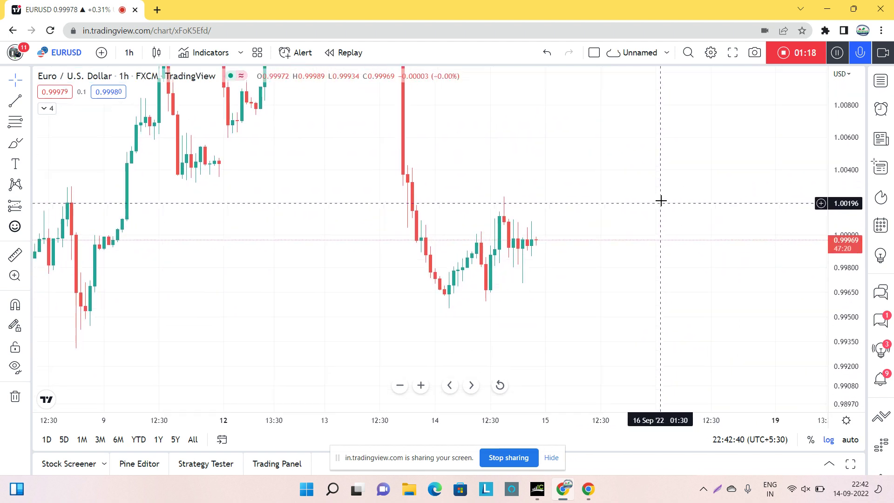
pyautogui.click(127, 54)
pyautogui.click(168, 260)
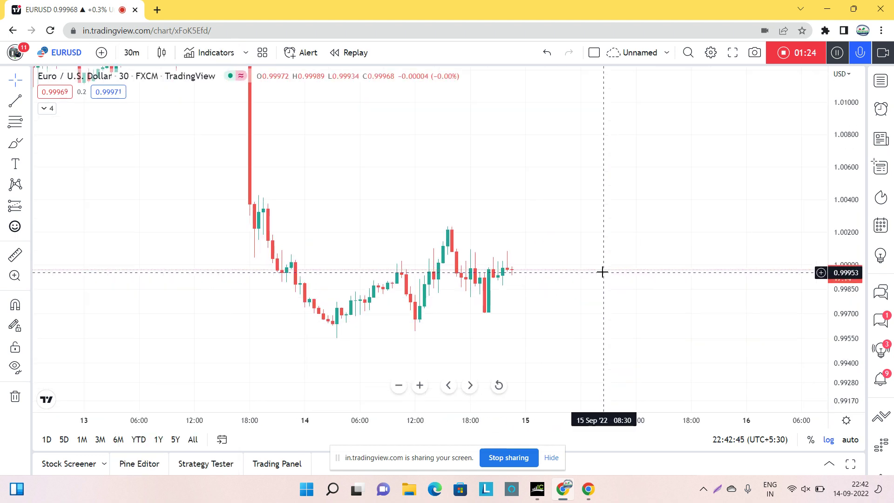
pyautogui.moveTo(628, 274); pyautogui.dragTo(636, 232)
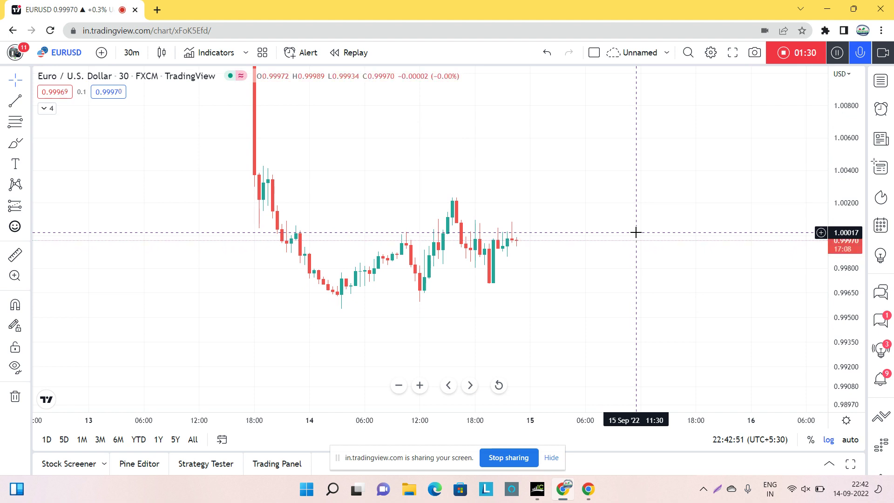
pyautogui.moveTo(596, 197); pyautogui.dragTo(649, 262)
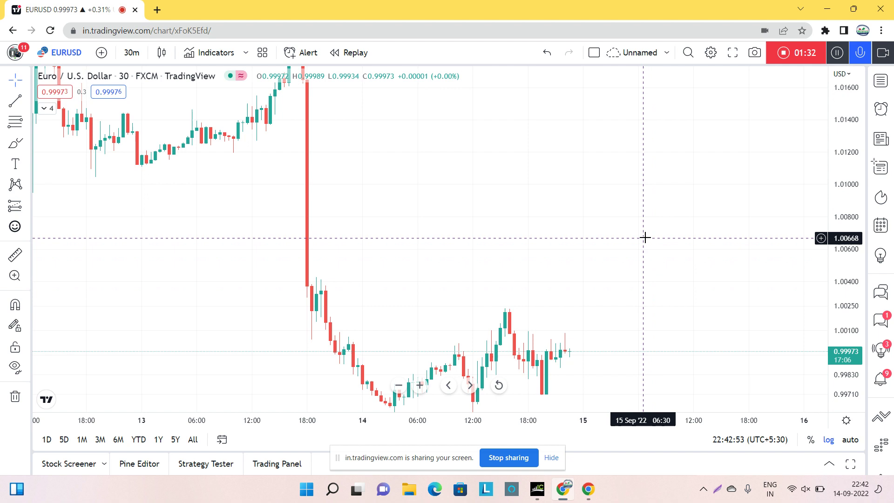
pyautogui.moveTo(847, 127); pyautogui.dragTo(817, 200)
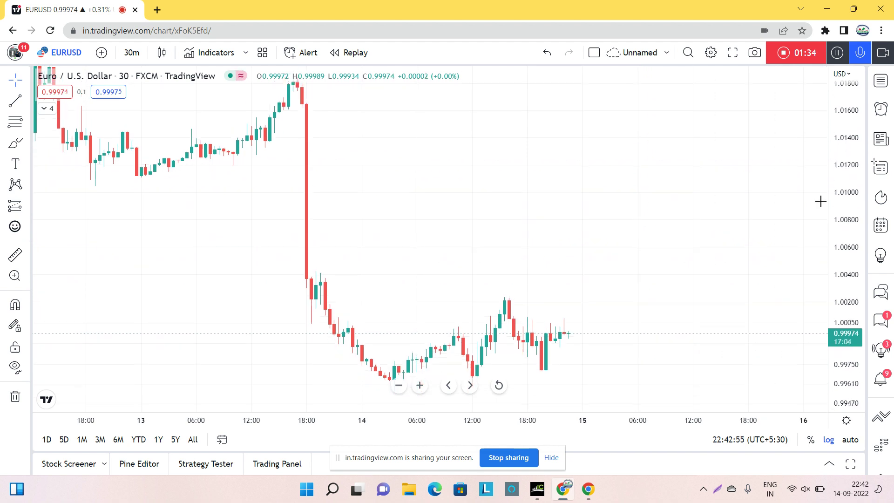
pyautogui.moveTo(700, 242); pyautogui.dragTo(681, 211)
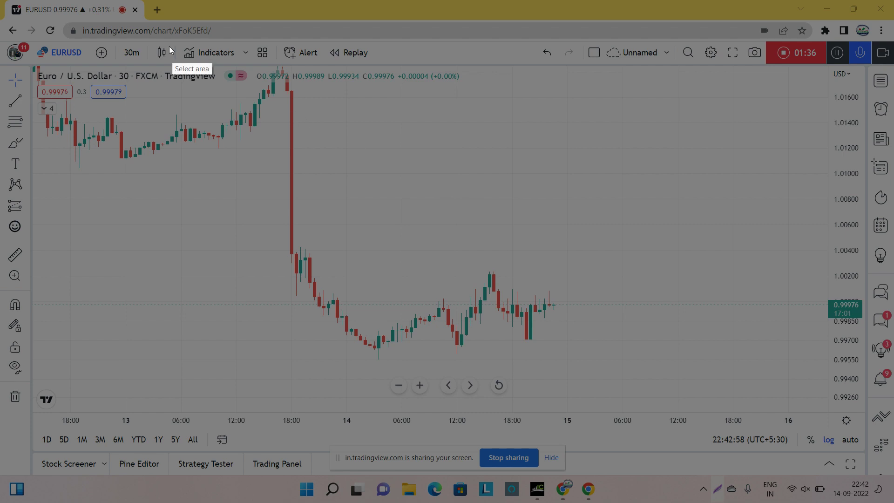
# Step: Select the whole chart in Lightshot, trace the earlier dip, peak and sharp drop, and label waves 1–3
pyautogui.moveTo(60, 26); pyautogui.dragTo(872, 501)
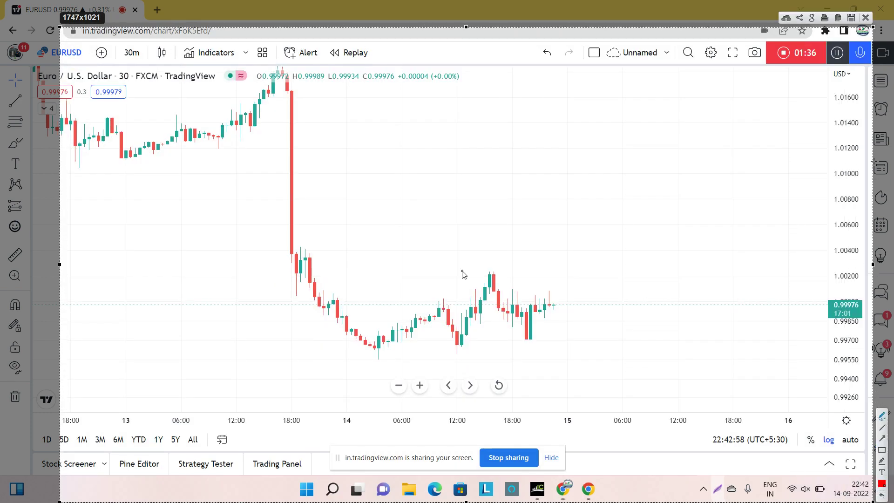
pyautogui.moveTo(272, 76); pyautogui.dragTo(363, 350)
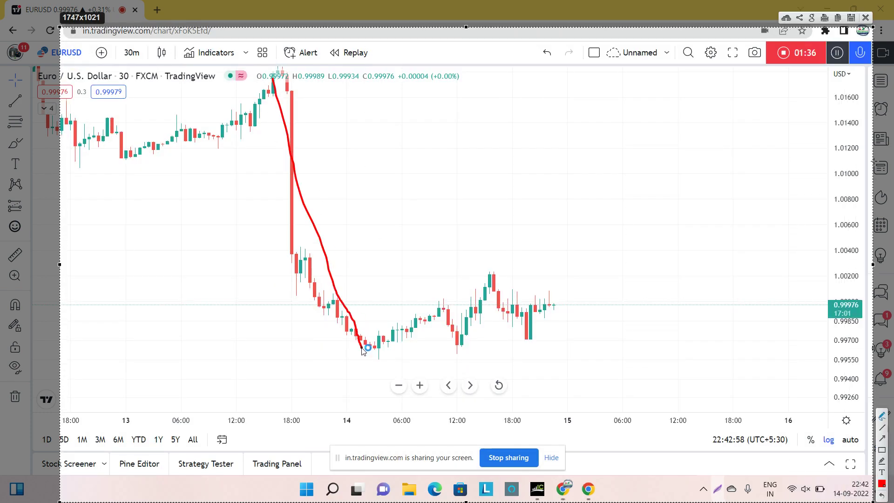
pyautogui.moveTo(281, 85)
pyautogui.mouseDown()
pyautogui.moveTo(165, 172)
pyautogui.moveTo(81, 75)
pyautogui.mouseUp()
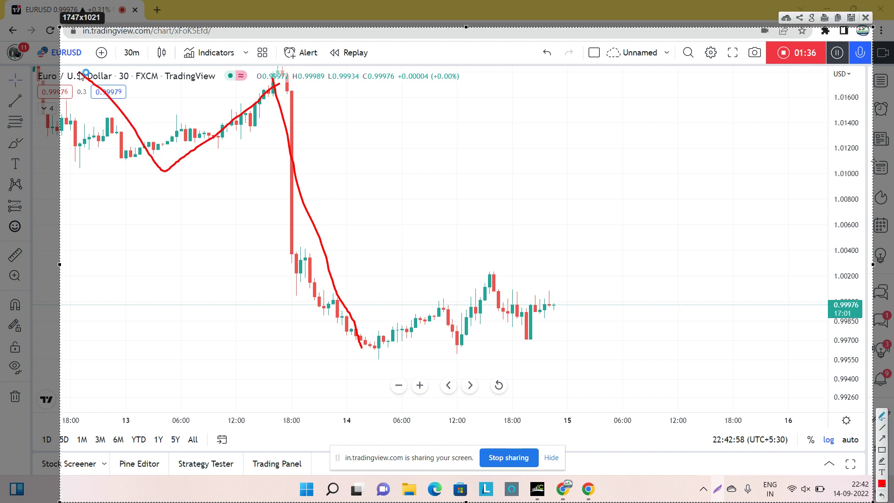
pyautogui.moveTo(246, 229)
pyautogui.mouseDown()
pyautogui.moveTo(254, 228)
pyautogui.moveTo(233, 260)
pyautogui.mouseUp()
pyautogui.moveTo(213, 94); pyautogui.dragTo(241, 92)
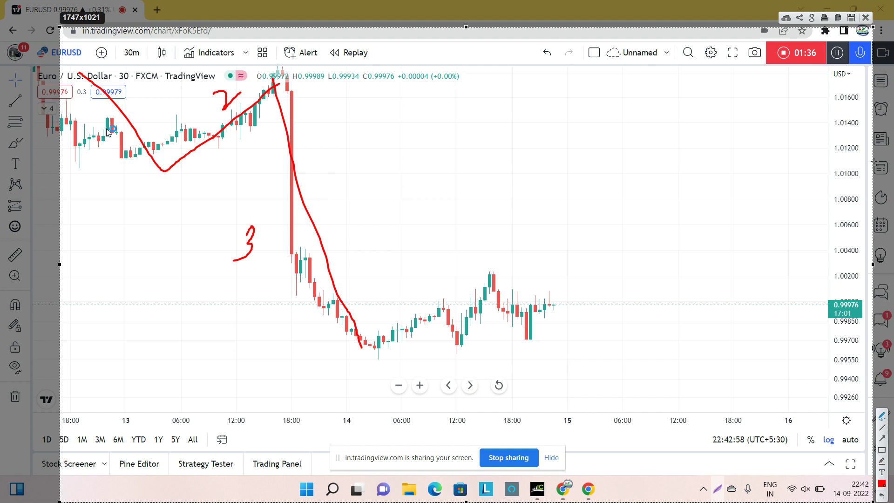
pyautogui.moveTo(82, 105); pyautogui.dragTo(87, 120)
# Step: Draw channel lines around the recent candles, label wave 4, and add a circled question mark
pyautogui.moveTo(361, 297); pyautogui.dragTo(514, 246)
pyautogui.moveTo(405, 390); pyautogui.dragTo(591, 339)
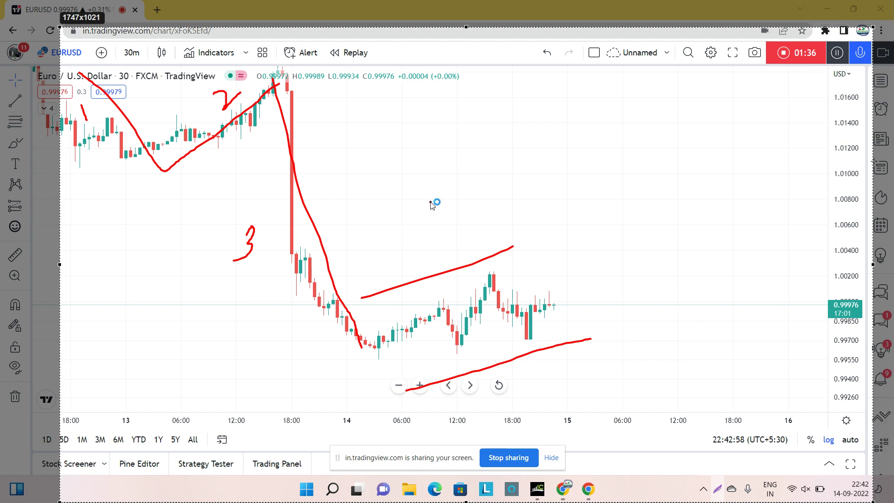
pyautogui.moveTo(431, 203); pyautogui.dragTo(429, 235)
pyautogui.moveTo(421, 205); pyautogui.dragTo(454, 210)
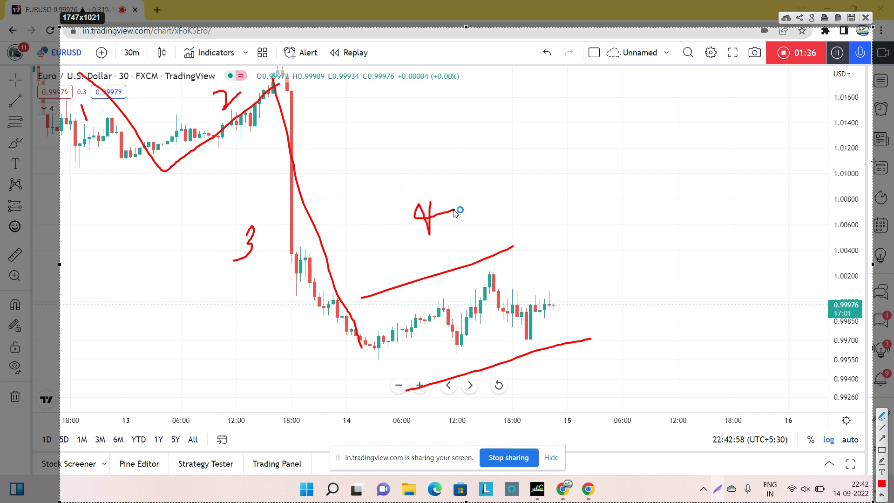
pyautogui.moveTo(587, 220)
pyautogui.mouseDown()
pyautogui.moveTo(604, 223)
pyautogui.moveTo(607, 242)
pyautogui.mouseUp()
pyautogui.moveTo(614, 201)
pyautogui.mouseDown()
pyautogui.moveTo(576, 243)
pyautogui.moveTo(596, 194)
pyautogui.mouseUp()
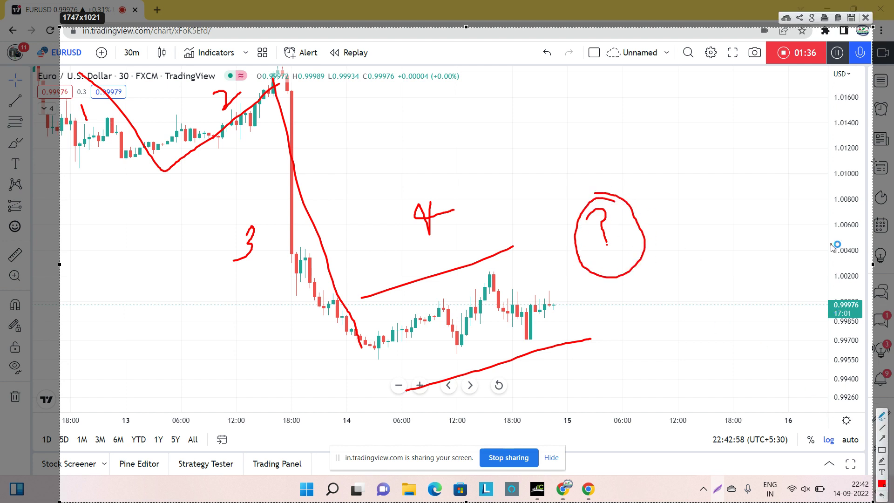
# Step: Close the marked-up capture, shift the chart to leave space beyond the latest candles, and start a new capture
pyautogui.click(866, 17)
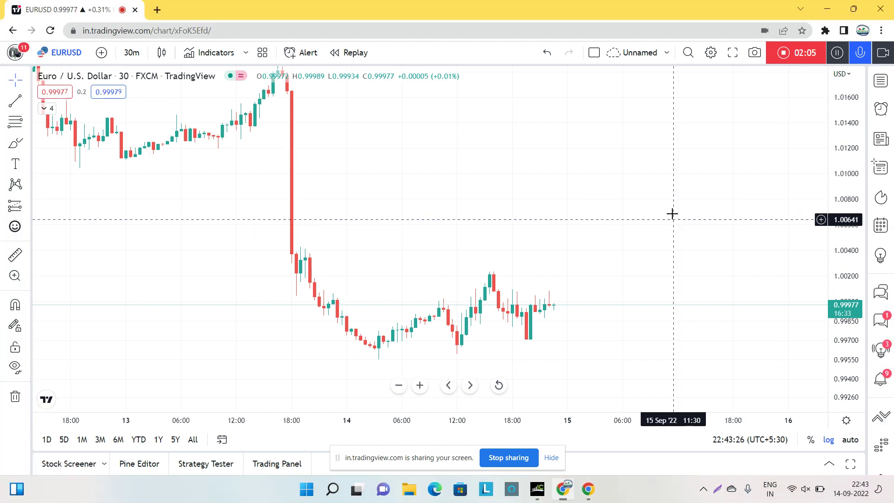
pyautogui.moveTo(672, 211); pyautogui.dragTo(651, 127)
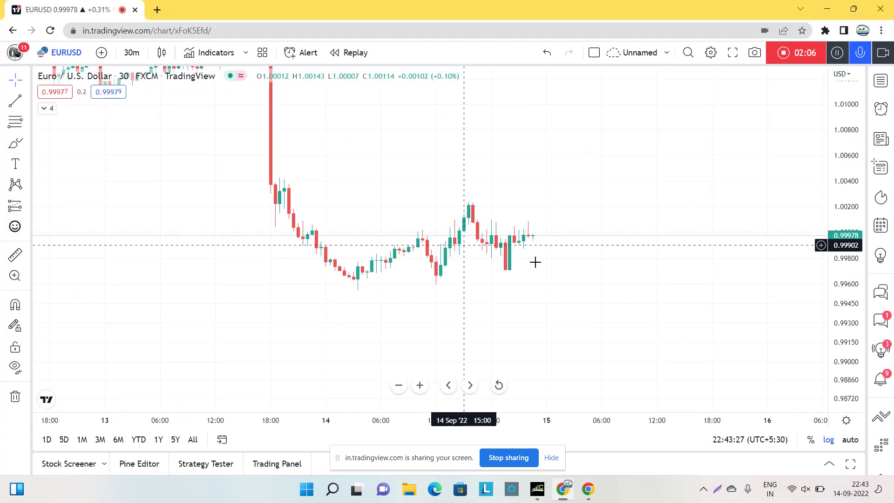
pyautogui.moveTo(606, 295); pyautogui.dragTo(635, 300)
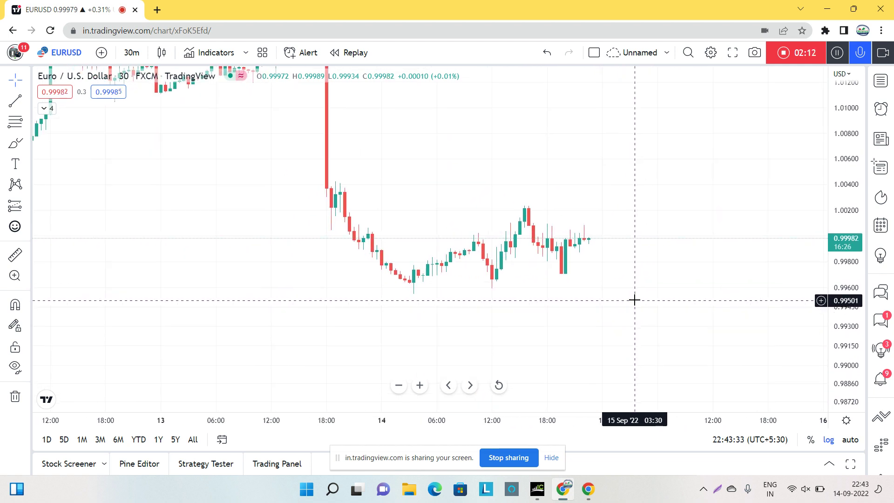
pyautogui.click(719, 488)
# Step: Mark out the recent candles and draw the rising wedge's upper and lower lines
pyautogui.moveTo(265, 108); pyautogui.dragTo(854, 456)
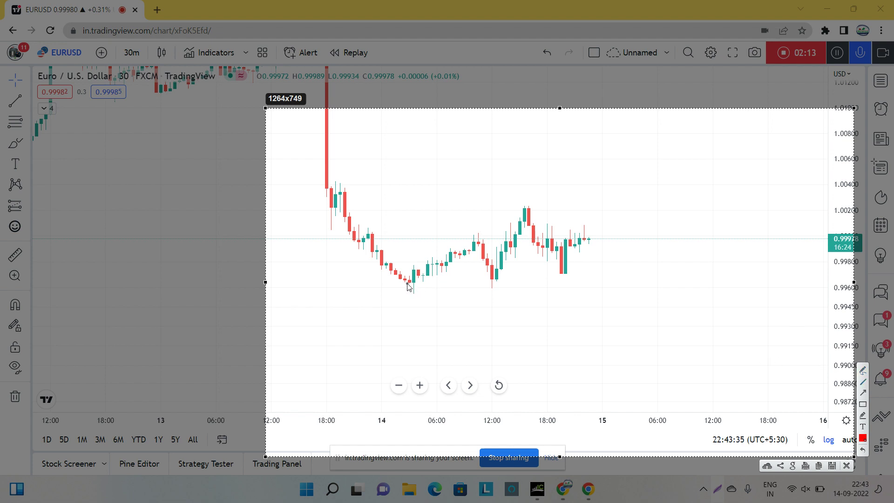
pyautogui.moveTo(408, 282)
pyautogui.mouseDown()
pyautogui.moveTo(426, 275)
pyautogui.moveTo(387, 286)
pyautogui.moveTo(415, 290)
pyautogui.moveTo(480, 238)
pyautogui.moveTo(492, 286)
pyautogui.moveTo(529, 210)
pyautogui.mouseUp()
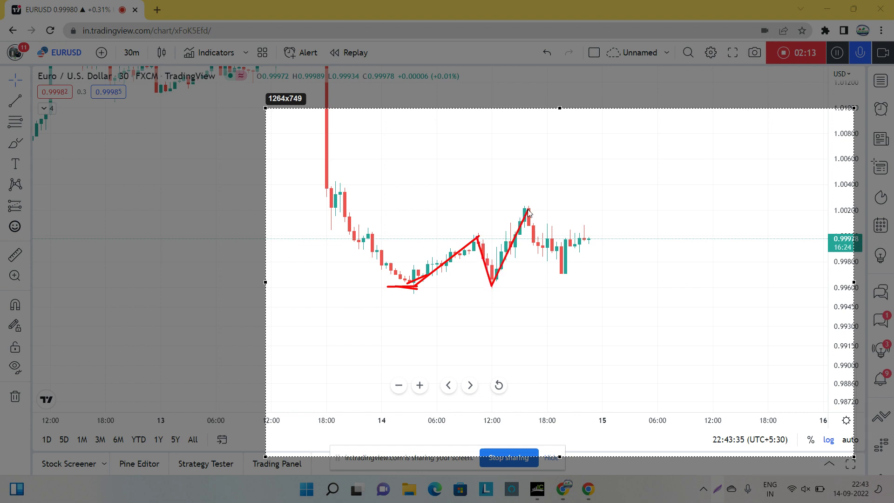
pyautogui.moveTo(395, 271)
pyautogui.mouseDown()
pyautogui.moveTo(549, 183)
pyautogui.moveTo(543, 198)
pyautogui.mouseUp()
pyautogui.moveTo(467, 310); pyautogui.dragTo(563, 213)
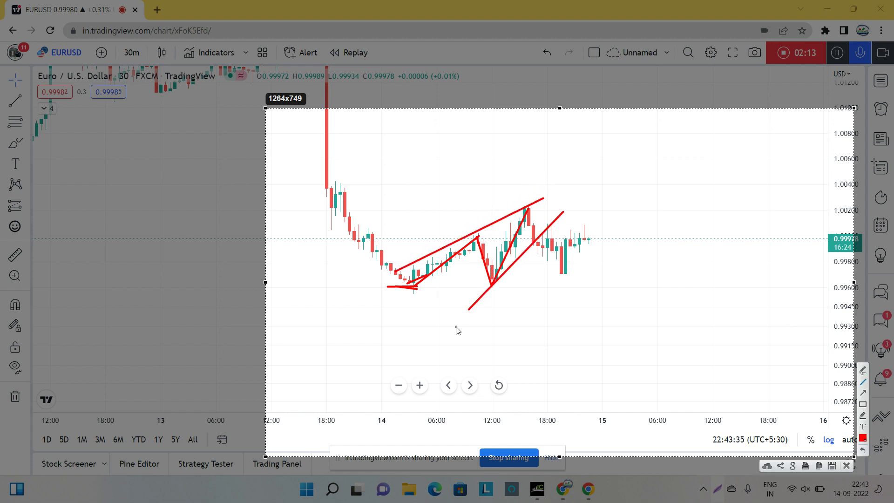
# Step: Trace the zigzag inside the wedge, label its legs a, b, c, and draw the drop from the peak
pyautogui.moveTo(407, 288)
pyautogui.mouseDown()
pyautogui.moveTo(414, 262)
pyautogui.moveTo(433, 279)
pyautogui.moveTo(446, 248)
pyautogui.moveTo(461, 255)
pyautogui.moveTo(474, 236)
pyautogui.moveTo(480, 268)
pyautogui.moveTo(490, 251)
pyautogui.moveTo(495, 289)
pyautogui.moveTo(529, 210)
pyautogui.mouseUp()
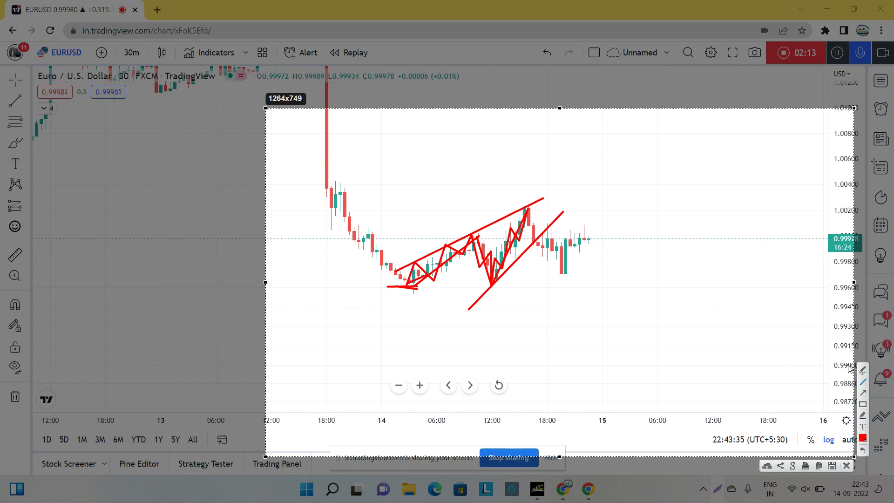
pyautogui.moveTo(412, 232); pyautogui.dragTo(428, 243)
pyautogui.moveTo(459, 275); pyautogui.dragTo(470, 280)
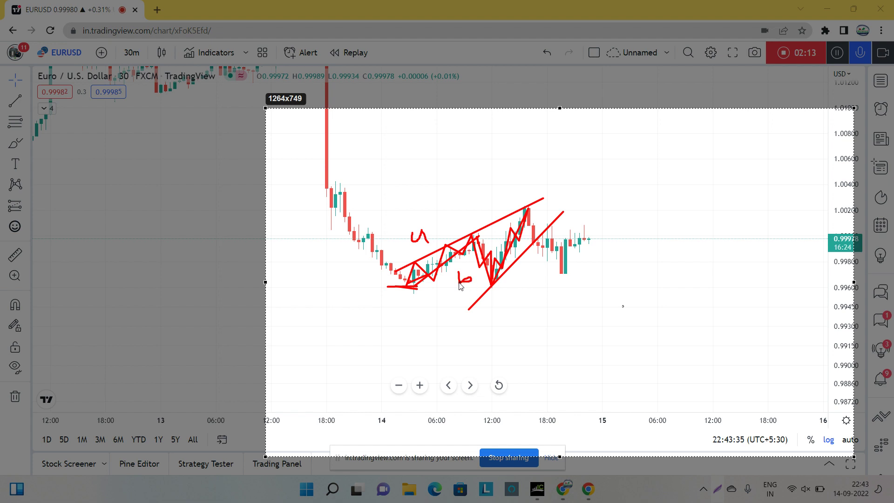
pyautogui.moveTo(496, 231); pyautogui.dragTo(495, 232)
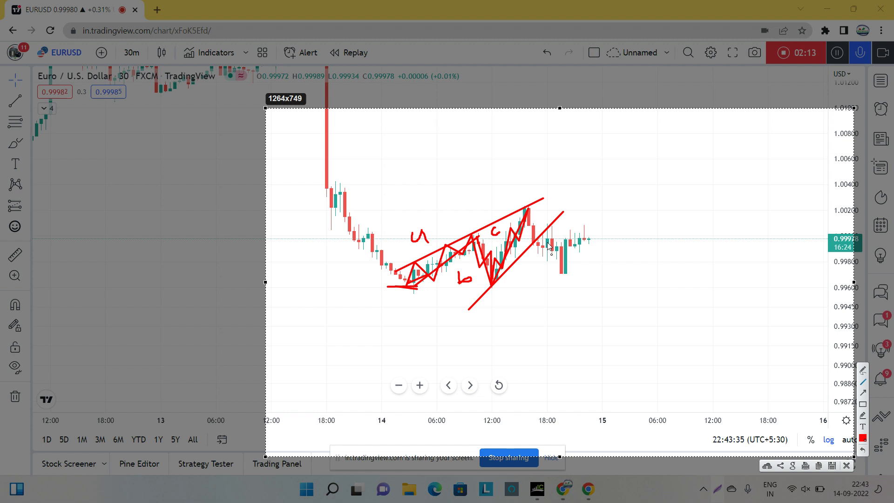
pyautogui.moveTo(533, 213)
pyautogui.mouseDown()
pyautogui.moveTo(562, 278)
pyautogui.moveTo(542, 278)
pyautogui.moveTo(564, 273)
pyautogui.moveTo(586, 221)
pyautogui.moveTo(577, 221)
pyautogui.moveTo(607, 220)
pyautogui.mouseUp()
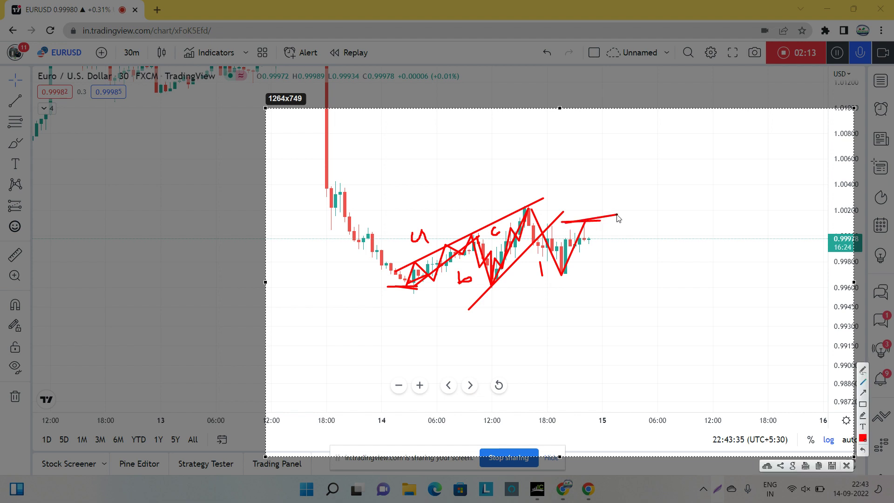
# Step: Sketch the dip and rebound after the wedge, a spike, and horizontal lines at and above the recent high
pyautogui.moveTo(585, 222)
pyautogui.mouseDown()
pyautogui.moveTo(625, 340)
pyautogui.moveTo(641, 313)
pyautogui.moveTo(658, 359)
pyautogui.mouseUp()
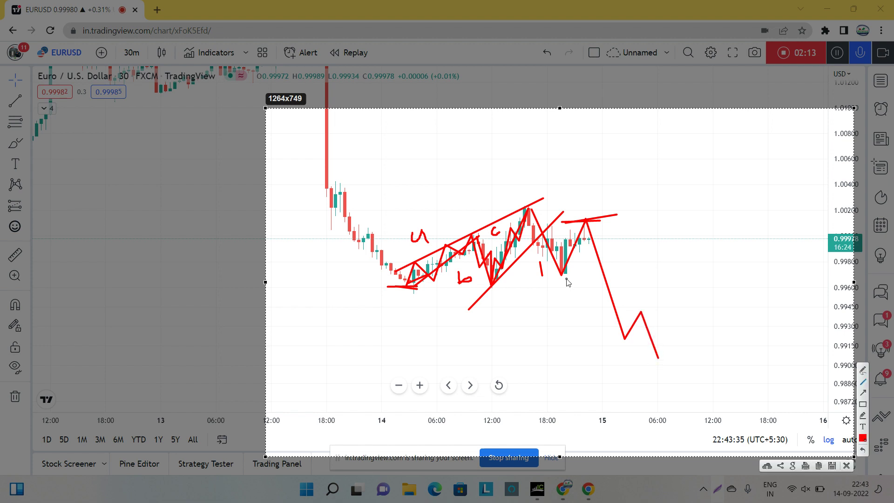
pyautogui.moveTo(580, 219)
pyautogui.mouseDown()
pyautogui.moveTo(570, 223)
pyautogui.moveTo(621, 222)
pyautogui.mouseUp()
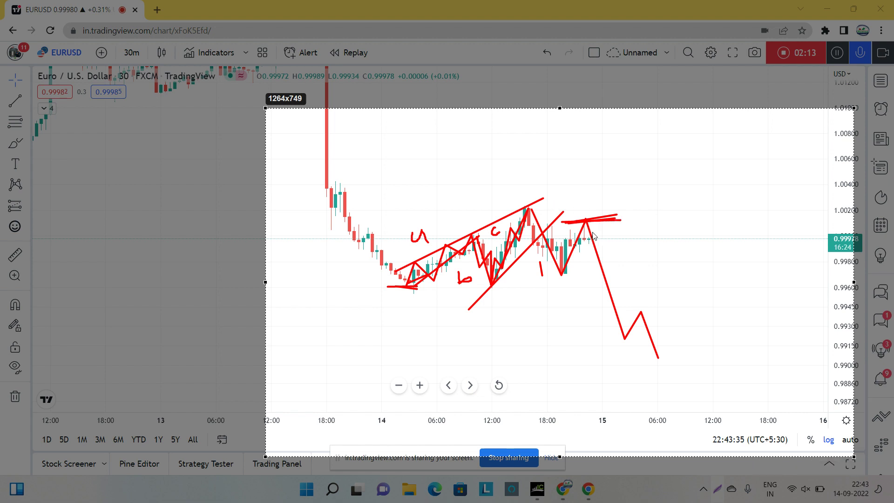
pyautogui.moveTo(594, 239); pyautogui.dragTo(602, 185)
pyautogui.moveTo(516, 190); pyautogui.dragTo(641, 189)
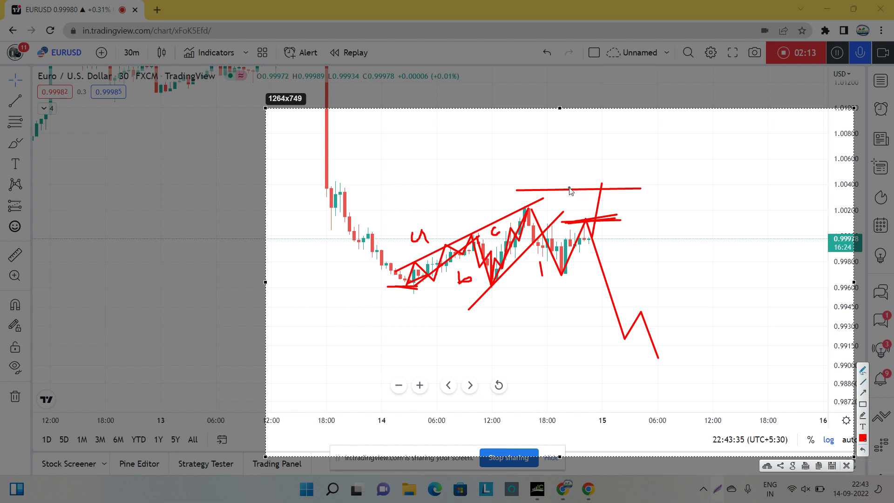
pyautogui.moveTo(579, 218); pyautogui.dragTo(649, 216)
# Step: Undo the projected fall, spike and level lines, then draw a V-shaped dip from the wedge peak
pyautogui.click(862, 450)
pyautogui.click(863, 449)
pyautogui.click(862, 450)
pyautogui.click(863, 450)
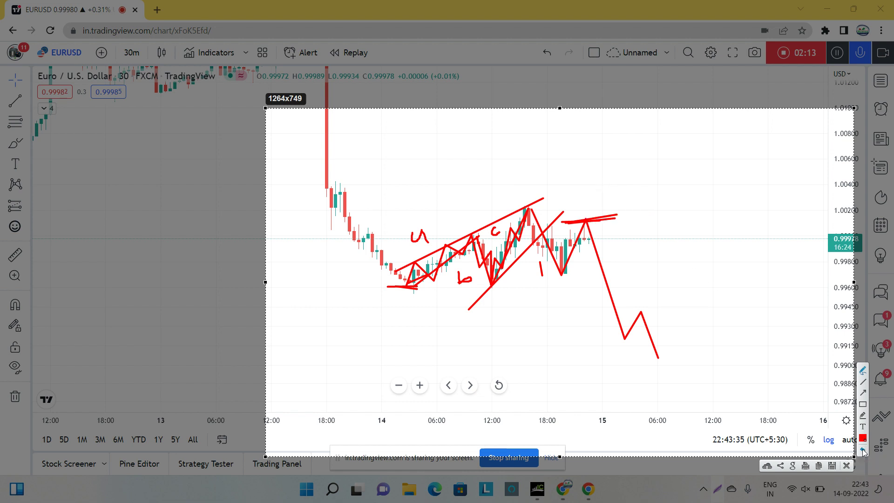
pyautogui.click(862, 449)
pyautogui.click(862, 450)
pyautogui.click(863, 450)
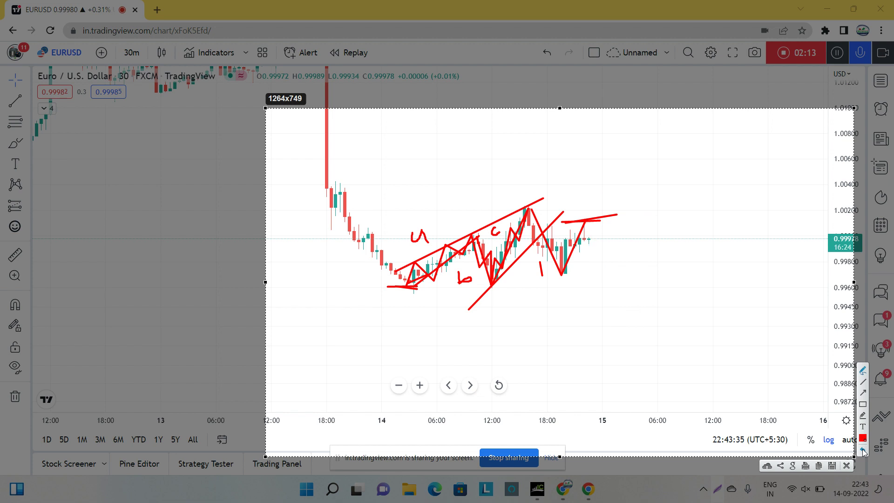
pyautogui.click(863, 450)
pyautogui.click(863, 450)
pyautogui.click(862, 449)
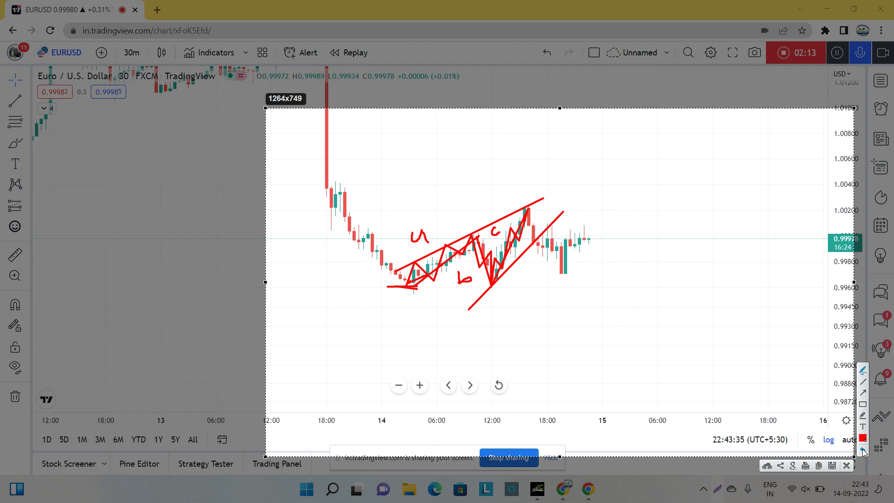
pyautogui.click(863, 382)
pyautogui.moveTo(523, 212); pyautogui.dragTo(537, 258)
pyautogui.moveTo(535, 254)
pyautogui.mouseDown()
pyautogui.moveTo(550, 231)
pyautogui.moveTo(561, 278)
pyautogui.mouseUp()
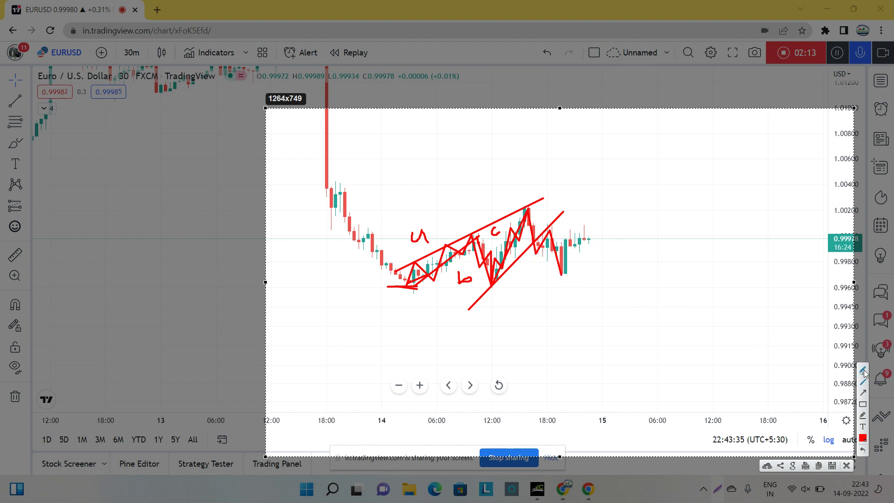
# Step: Add a tick at the wedge peak, an x below the recent low, and a rising projected path
pyautogui.moveTo(513, 201)
pyautogui.mouseDown()
pyautogui.moveTo(526, 205)
pyautogui.moveTo(531, 187)
pyautogui.mouseUp()
pyautogui.moveTo(563, 289)
pyautogui.mouseDown()
pyautogui.moveTo(557, 302)
pyautogui.moveTo(570, 305)
pyautogui.mouseUp()
pyautogui.moveTo(562, 275)
pyautogui.mouseDown()
pyautogui.moveTo(566, 235)
pyautogui.moveTo(555, 283)
pyautogui.moveTo(572, 227)
pyautogui.moveTo(593, 239)
pyautogui.moveTo(604, 182)
pyautogui.moveTo(610, 221)
pyautogui.moveTo(624, 212)
pyautogui.moveTo(641, 262)
pyautogui.moveTo(646, 242)
pyautogui.moveTo(652, 260)
pyautogui.moveTo(668, 234)
pyautogui.moveTo(674, 242)
pyautogui.moveTo(679, 198)
pyautogui.moveTo(668, 197)
pyautogui.moveTo(711, 200)
pyautogui.mouseUp()
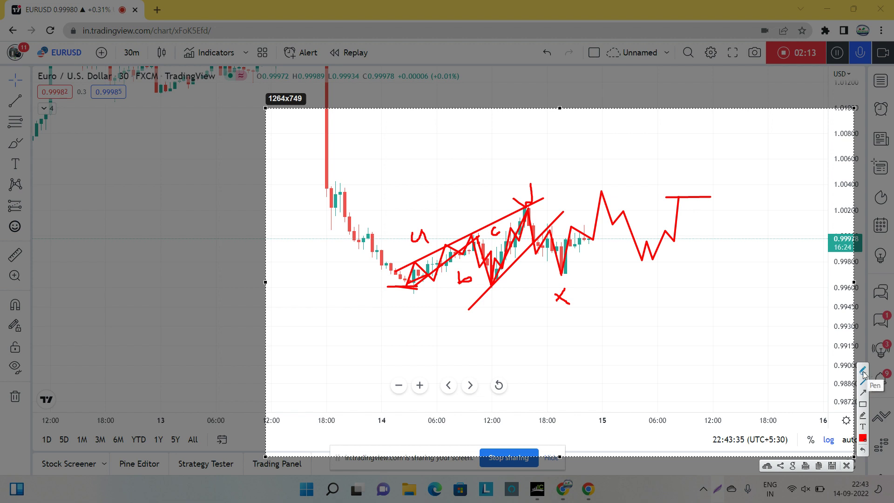
# Step: Loop around the drawings and add long rising trend and channel lines across the swings
pyautogui.moveTo(553, 153)
pyautogui.mouseDown()
pyautogui.moveTo(386, 239)
pyautogui.moveTo(769, 263)
pyautogui.moveTo(474, 202)
pyautogui.mouseUp()
pyautogui.moveTo(515, 224)
pyautogui.mouseDown()
pyautogui.moveTo(555, 298)
pyautogui.moveTo(574, 255)
pyautogui.moveTo(527, 208)
pyautogui.mouseUp()
pyautogui.moveTo(533, 241)
pyautogui.mouseDown()
pyautogui.moveTo(521, 238)
pyautogui.moveTo(534, 243)
pyautogui.moveTo(541, 220)
pyautogui.moveTo(550, 223)
pyautogui.mouseUp()
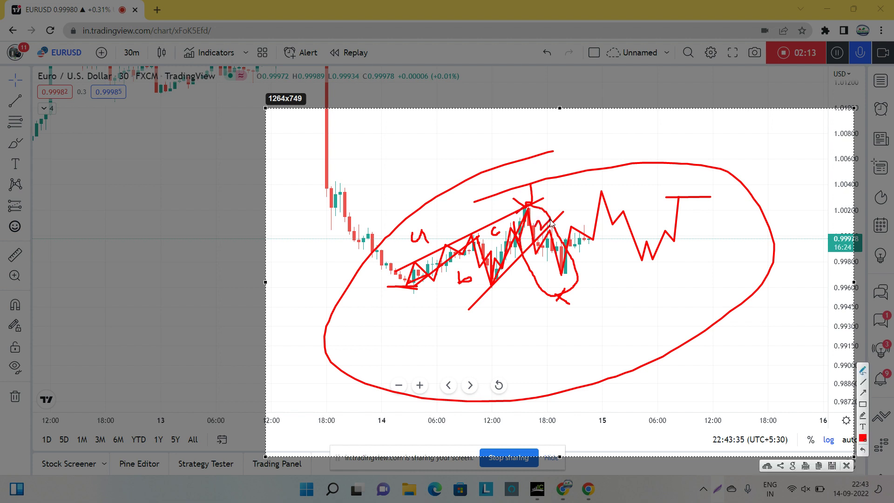
pyautogui.moveTo(548, 265)
pyautogui.mouseDown()
pyautogui.moveTo(550, 272)
pyautogui.moveTo(570, 247)
pyautogui.moveTo(685, 170)
pyautogui.mouseUp()
pyautogui.moveTo(565, 207); pyautogui.dragTo(737, 115)
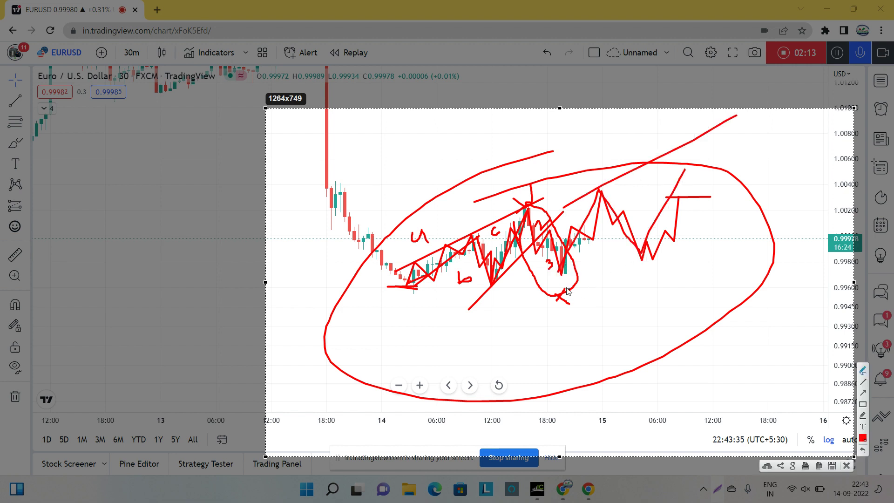
pyautogui.moveTo(563, 282); pyautogui.dragTo(809, 166)
# Step: Add several lines across the recent highs and start a new zigzag from the latest low
pyautogui.moveTo(560, 217)
pyautogui.mouseDown()
pyautogui.moveTo(606, 215)
pyautogui.moveTo(568, 219)
pyautogui.mouseUp()
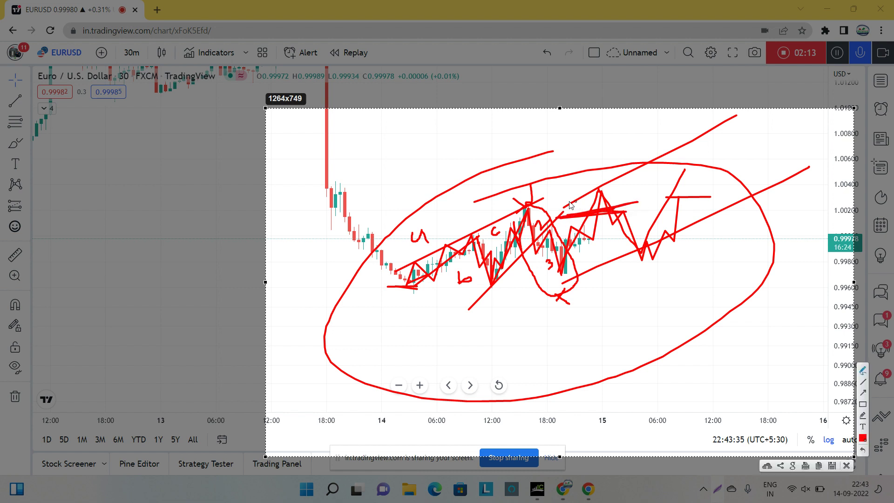
pyautogui.moveTo(523, 196); pyautogui.dragTo(651, 175)
pyautogui.moveTo(526, 200); pyautogui.dragTo(691, 172)
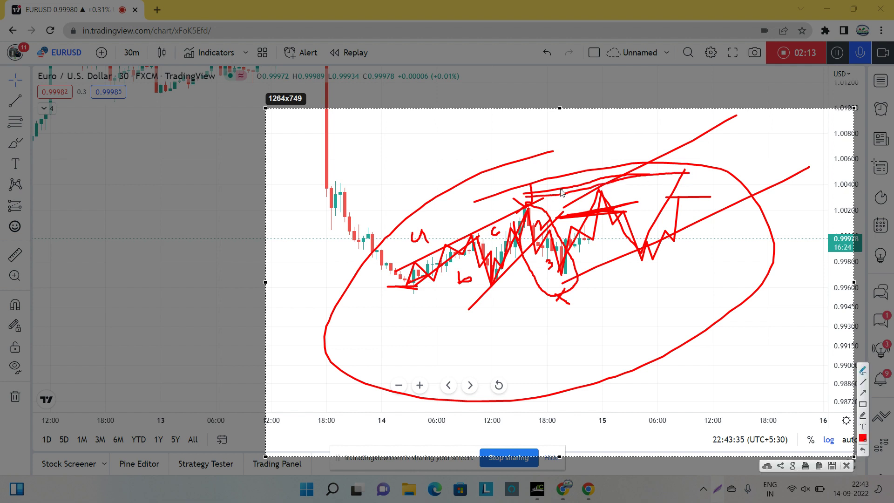
pyautogui.moveTo(548, 195)
pyautogui.mouseDown()
pyautogui.moveTo(641, 194)
pyautogui.moveTo(714, 178)
pyautogui.mouseUp()
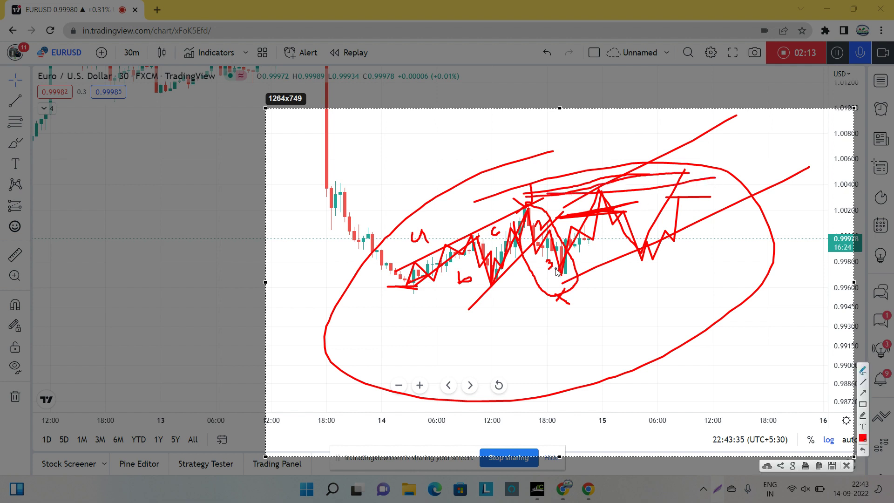
pyautogui.moveTo(557, 273)
pyautogui.mouseDown()
pyautogui.moveTo(590, 195)
pyautogui.moveTo(642, 252)
pyautogui.moveTo(688, 173)
pyautogui.mouseUp()
# Step: Draw the rising zigzag projection with a downward leg, a tick mark, and small wave labels
pyautogui.moveTo(557, 272)
pyautogui.mouseDown()
pyautogui.moveTo(639, 235)
pyautogui.moveTo(644, 251)
pyautogui.moveTo(686, 175)
pyautogui.mouseUp()
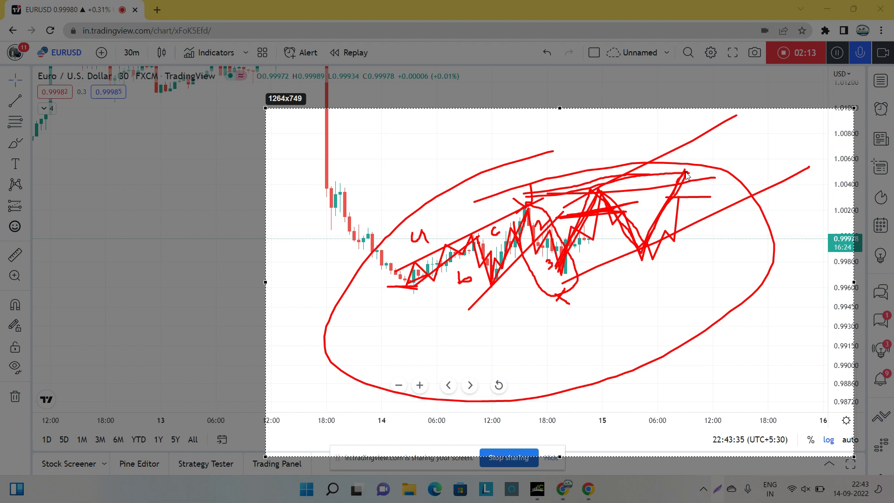
pyautogui.moveTo(686, 173)
pyautogui.mouseDown()
pyautogui.moveTo(709, 256)
pyautogui.moveTo(724, 192)
pyautogui.moveTo(774, 163)
pyautogui.mouseUp()
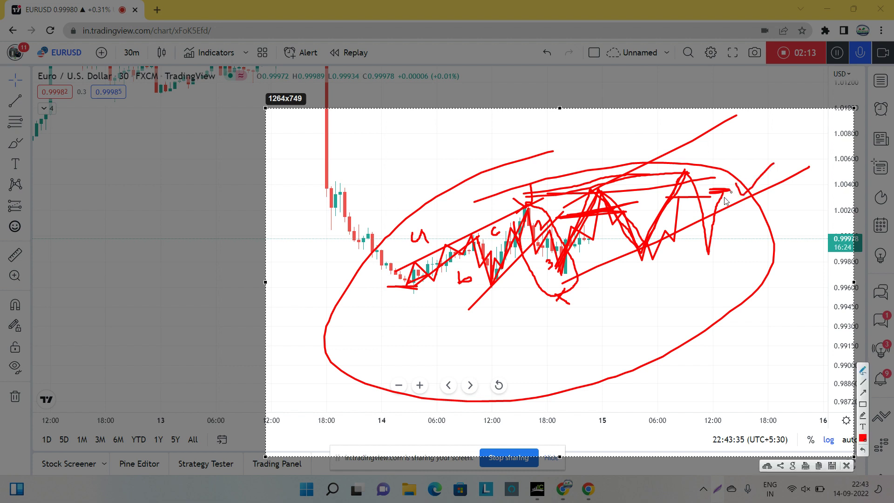
pyautogui.moveTo(691, 205); pyautogui.dragTo(692, 217)
pyautogui.moveTo(569, 223)
pyautogui.mouseDown()
pyautogui.moveTo(566, 233)
pyautogui.moveTo(607, 233)
pyautogui.moveTo(610, 261)
pyautogui.mouseUp()
pyautogui.moveTo(645, 197); pyautogui.dragTo(660, 201)
# Step: Circle the left and right wave clusters, extend the projection, and draw a long downward arrow
pyautogui.moveTo(441, 295)
pyautogui.mouseDown()
pyautogui.moveTo(389, 260)
pyautogui.moveTo(536, 209)
pyautogui.mouseUp()
pyautogui.moveTo(554, 249)
pyautogui.mouseDown()
pyautogui.moveTo(615, 195)
pyautogui.moveTo(592, 201)
pyautogui.mouseUp()
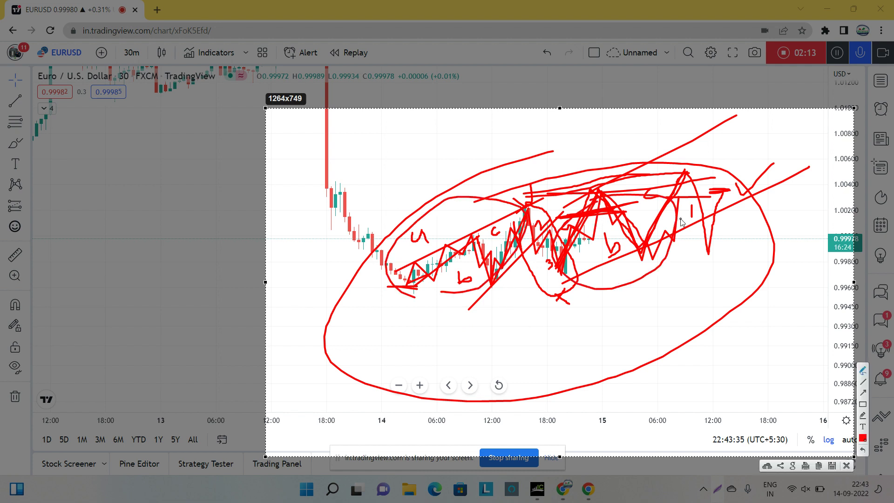
pyautogui.moveTo(690, 173)
pyautogui.mouseDown()
pyautogui.moveTo(712, 257)
pyautogui.moveTo(727, 190)
pyautogui.moveTo(712, 190)
pyautogui.moveTo(757, 188)
pyautogui.moveTo(773, 169)
pyautogui.moveTo(803, 171)
pyautogui.moveTo(823, 156)
pyautogui.mouseUp()
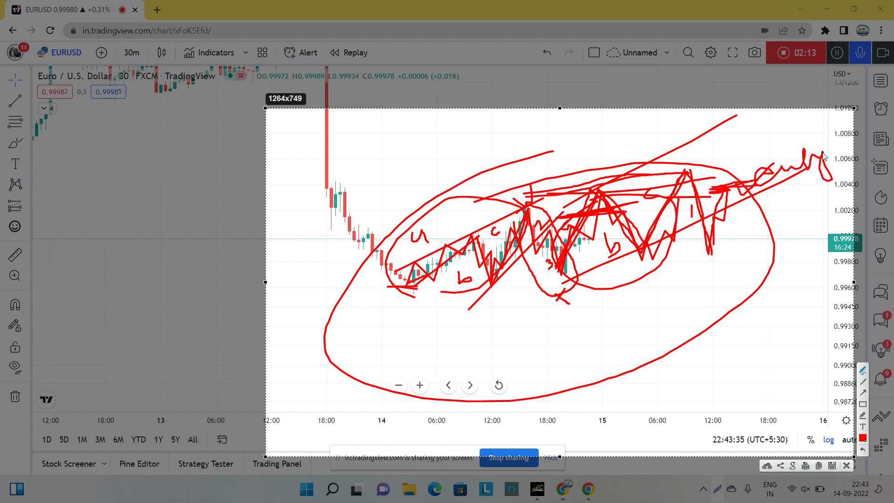
pyautogui.moveTo(687, 166); pyautogui.dragTo(670, 161)
pyautogui.moveTo(726, 188)
pyautogui.mouseDown()
pyautogui.moveTo(754, 345)
pyautogui.moveTo(786, 336)
pyautogui.mouseUp()
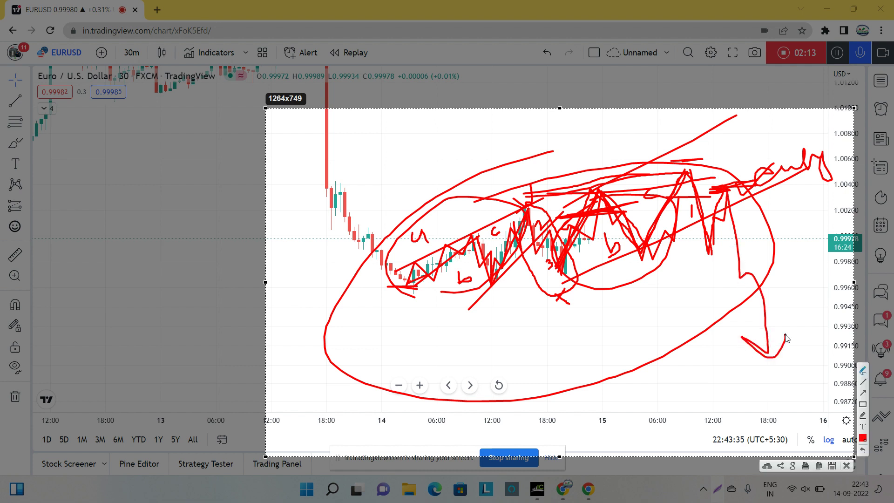
# Step: Discard the Lightshot wave sketch and drag the EUR/USD chart to reposition the candles
pyautogui.click(846, 466)
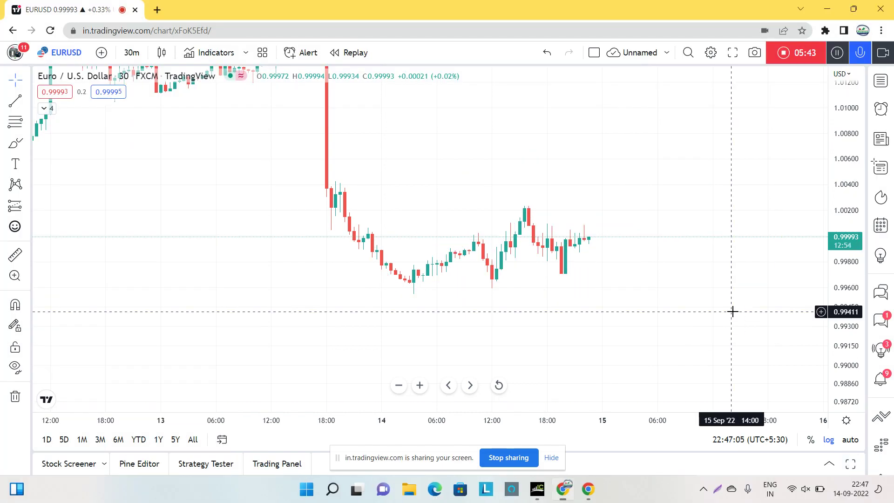
pyautogui.moveTo(717, 296); pyautogui.dragTo(648, 259)
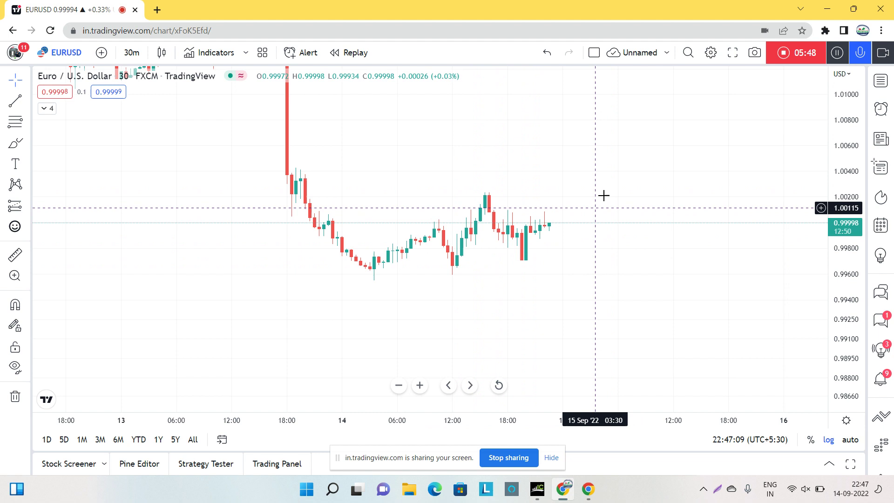
pyautogui.moveTo(650, 205); pyautogui.dragTo(645, 242)
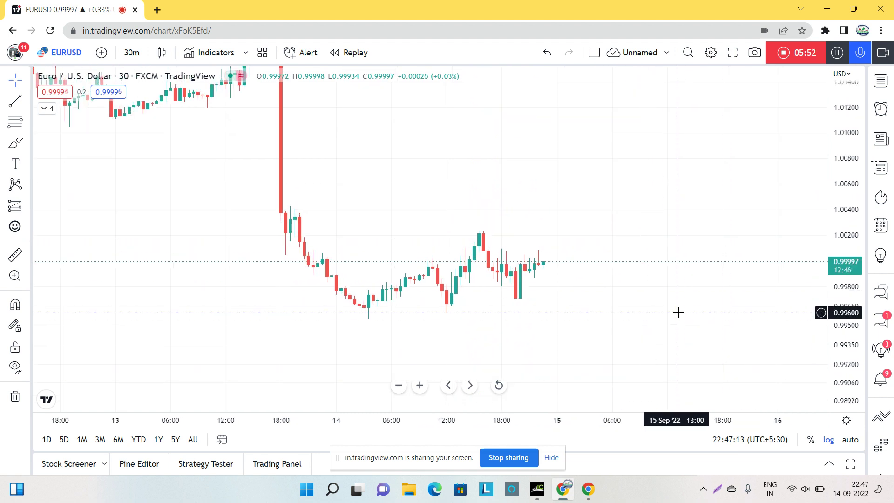
# Step: Draw a rectangle spanning the area just above the recent EUR/USD high
pyautogui.click(26, 142)
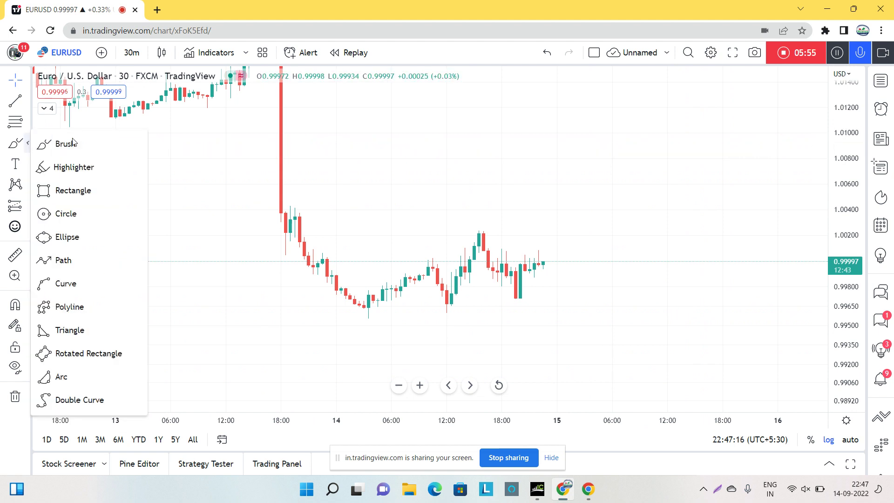
pyautogui.click(82, 191)
pyautogui.moveTo(331, 230)
pyautogui.mouseDown()
pyautogui.moveTo(672, 245)
pyautogui.moveTo(718, 213)
pyautogui.mouseUp()
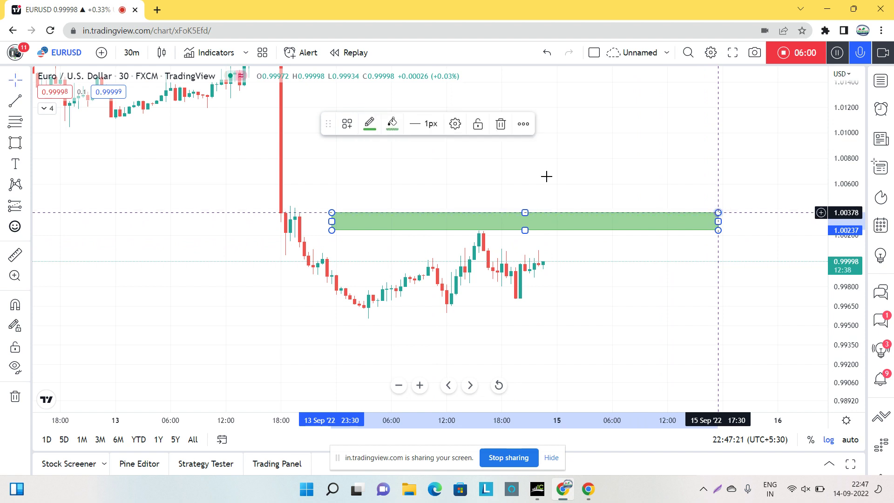
# Step: Make the rectangle's border and fill red, and extend its lower edge down to about 1.0019
pyautogui.click(368, 129)
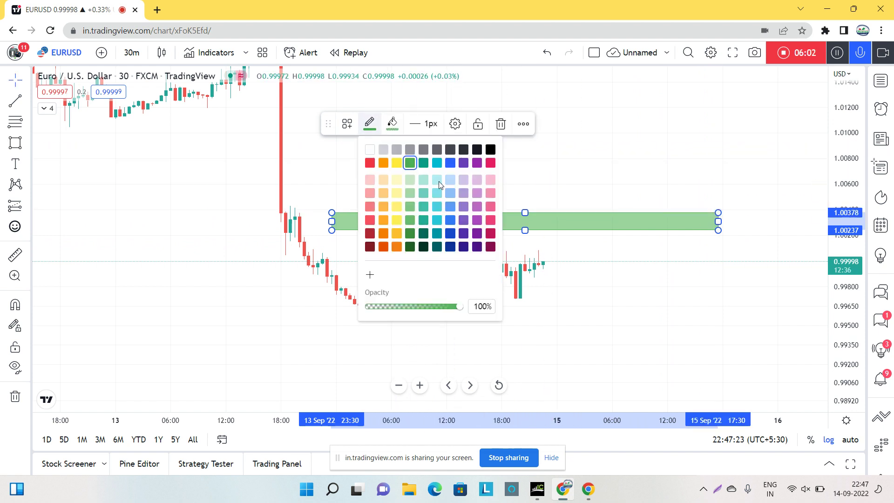
pyautogui.click(371, 167)
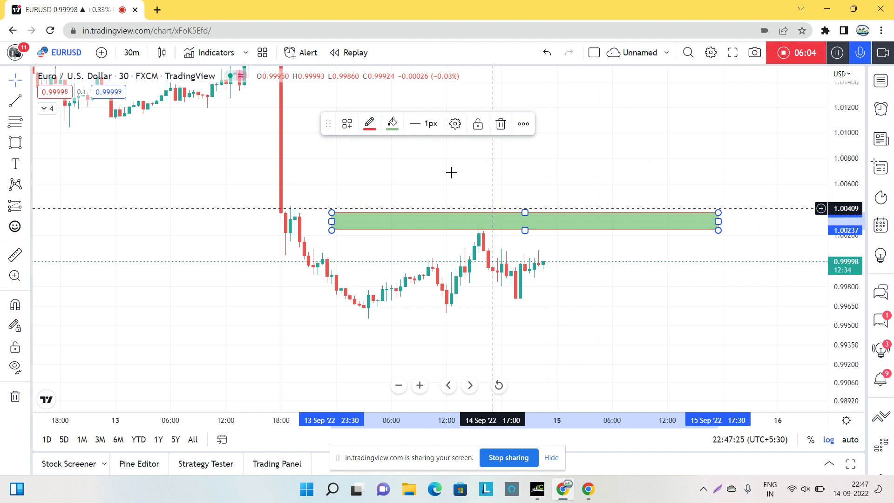
pyautogui.click(392, 124)
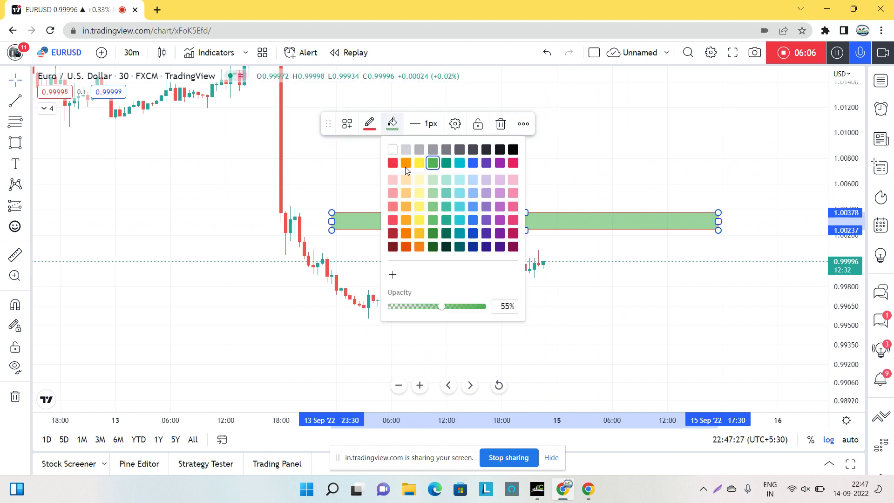
pyautogui.click(392, 162)
pyautogui.click(514, 187)
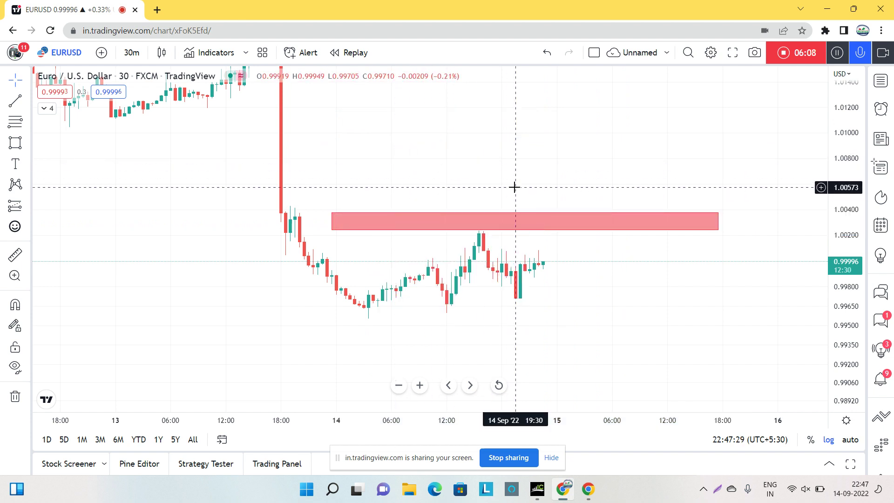
pyautogui.moveTo(524, 230); pyautogui.dragTo(527, 237)
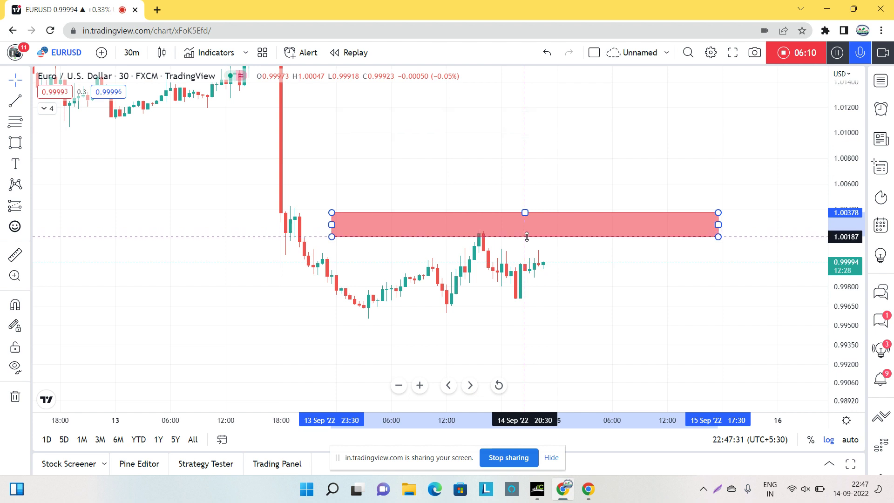
pyautogui.click(635, 166)
pyautogui.moveTo(631, 147); pyautogui.dragTo(607, 112)
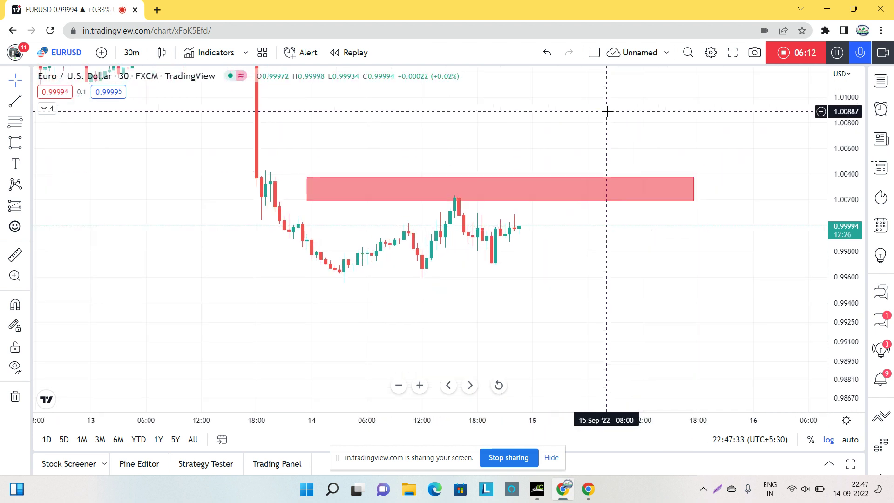
pyautogui.scroll(-2, 535, 277)
pyautogui.moveTo(580, 269); pyautogui.dragTo(487, 264)
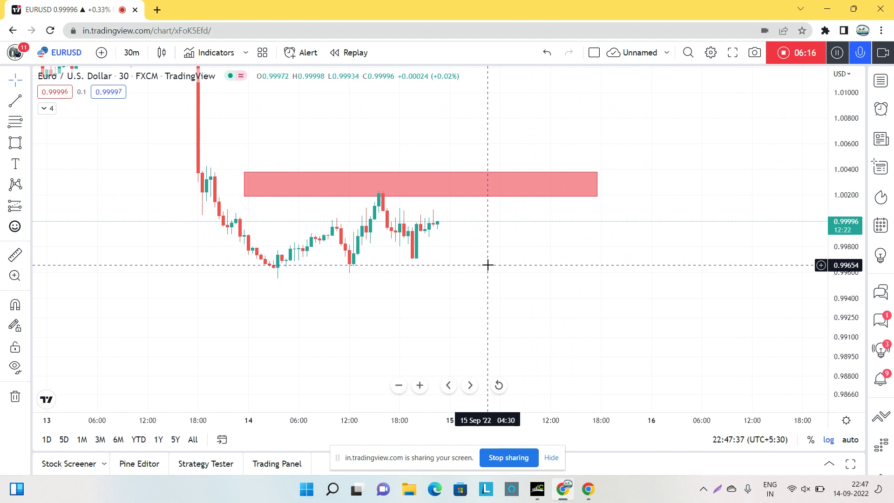
pyautogui.moveTo(519, 266); pyautogui.dragTo(543, 270)
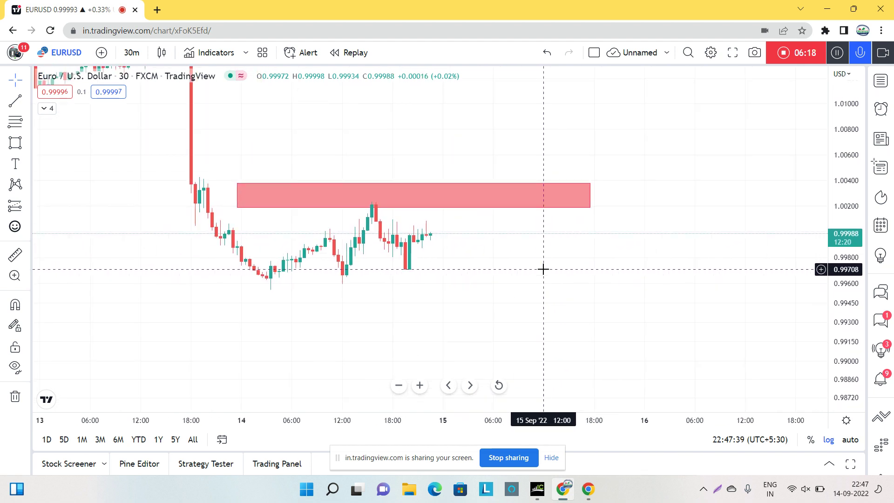
pyautogui.moveTo(481, 286); pyautogui.dragTo(612, 265)
pyautogui.moveTo(509, 273); pyautogui.dragTo(497, 270)
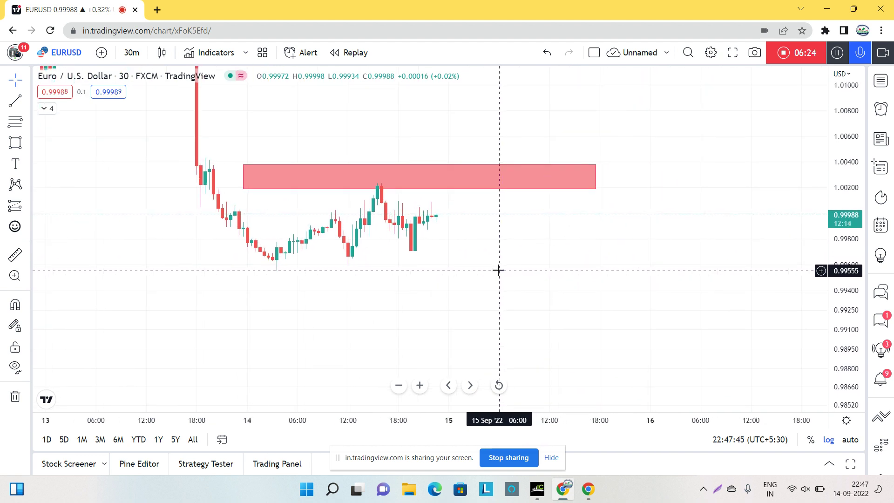